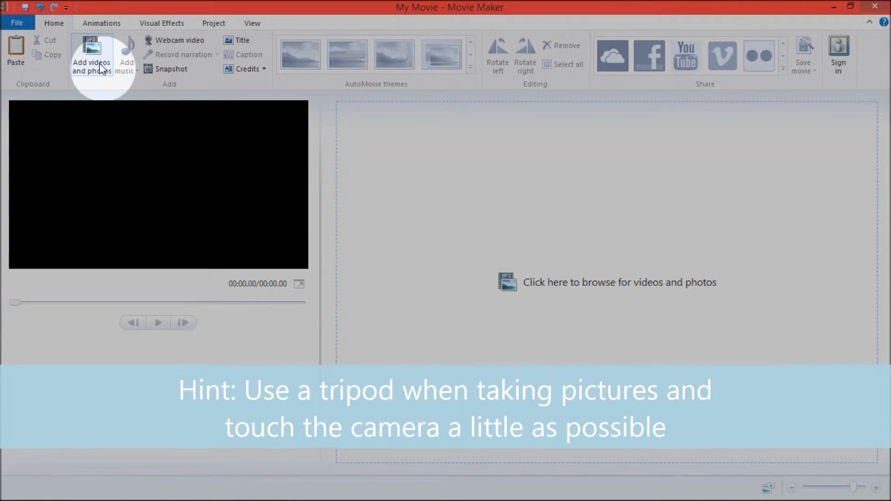
click(100, 65)
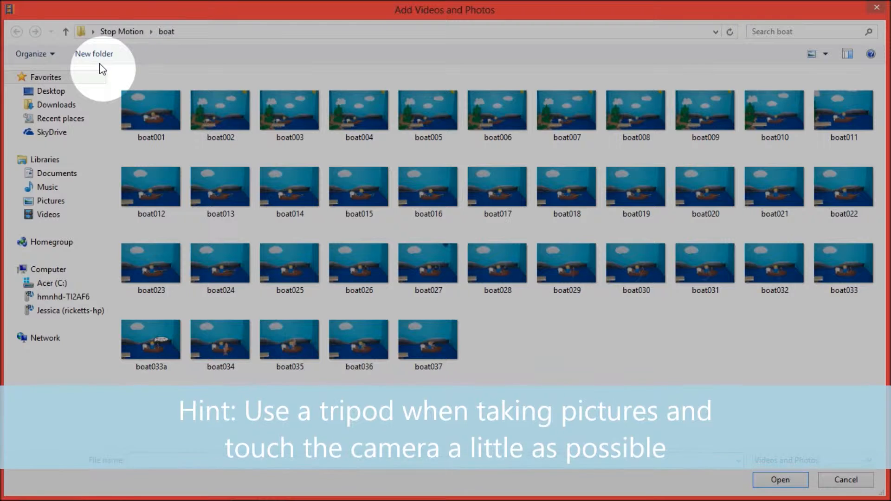
click(81, 92)
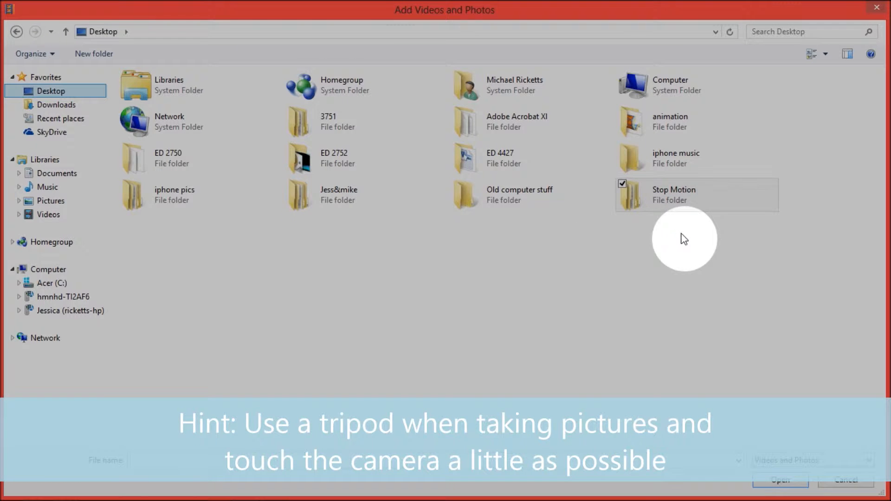
double_click(667, 195)
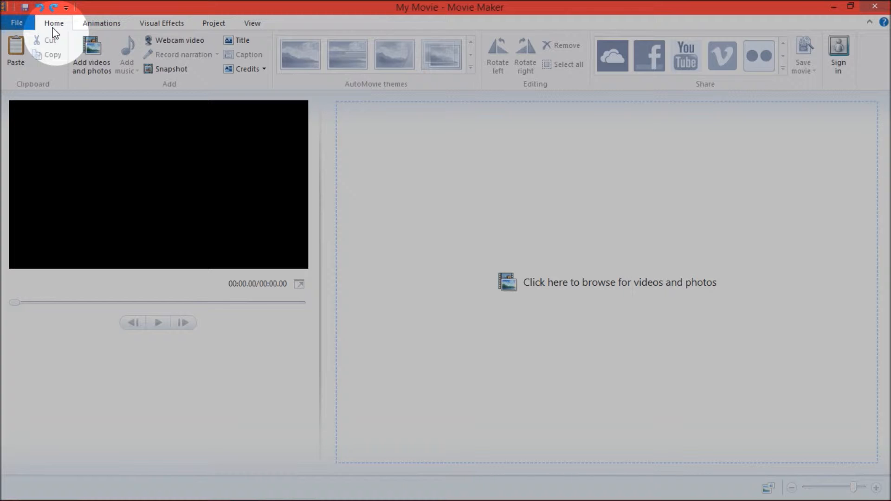
Add all the photos from the boat folder, inside the Stop Motion folder on the desktop, to the project
click(91, 56)
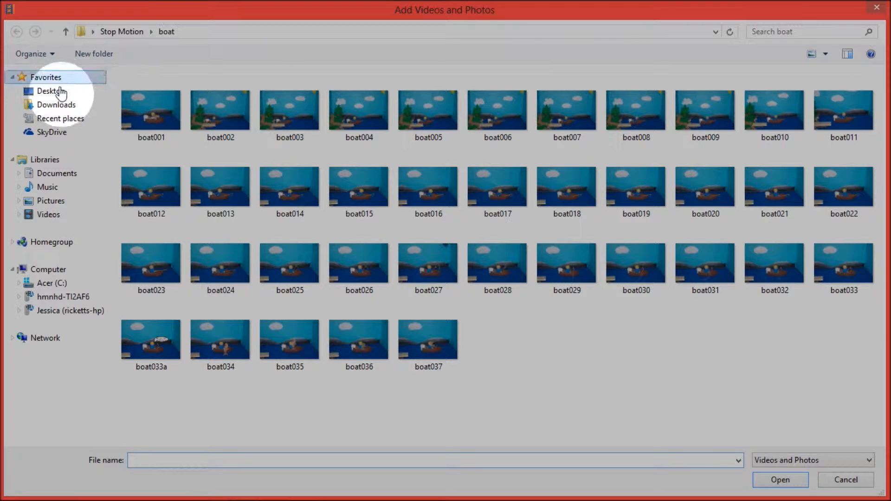
click(64, 94)
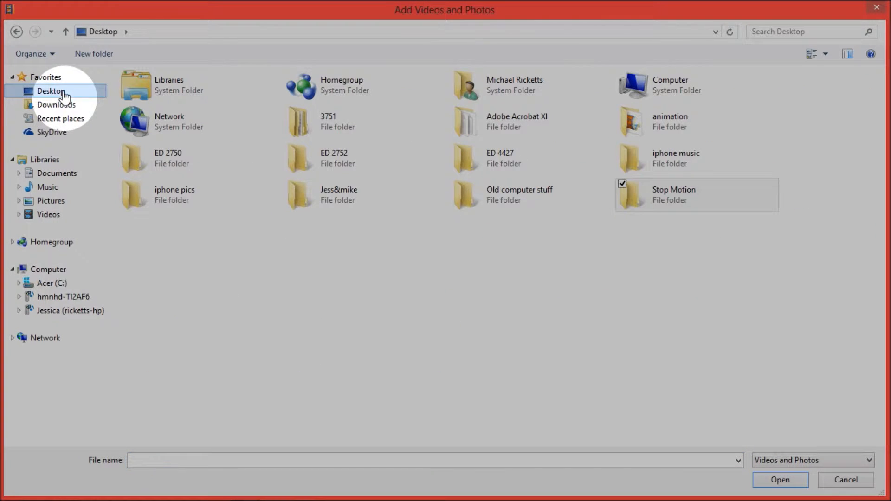
click(669, 203)
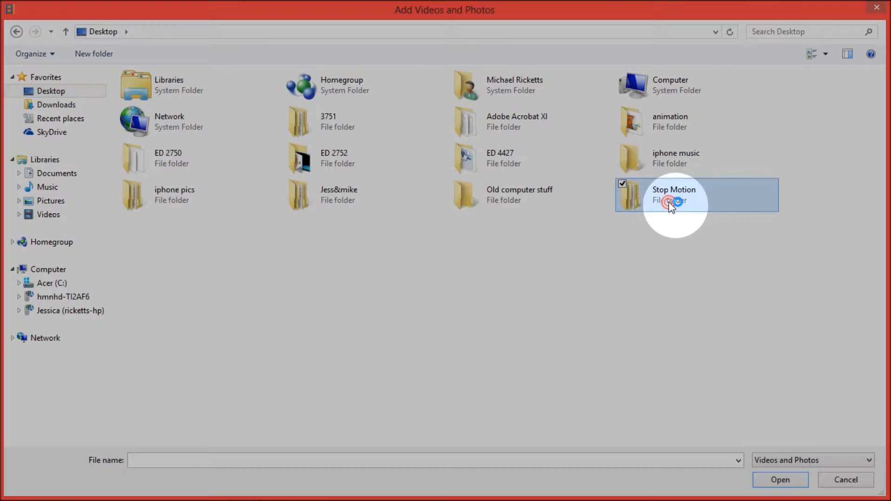
double_click(669, 203)
click(146, 110)
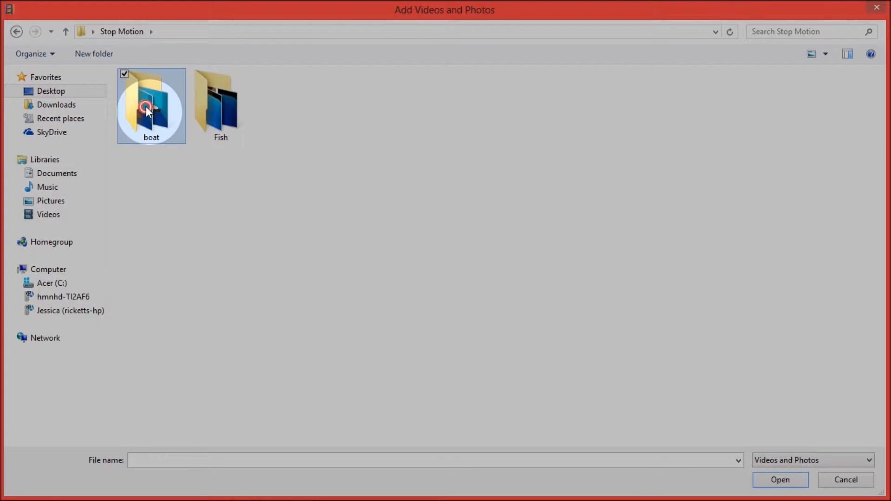
double_click(146, 111)
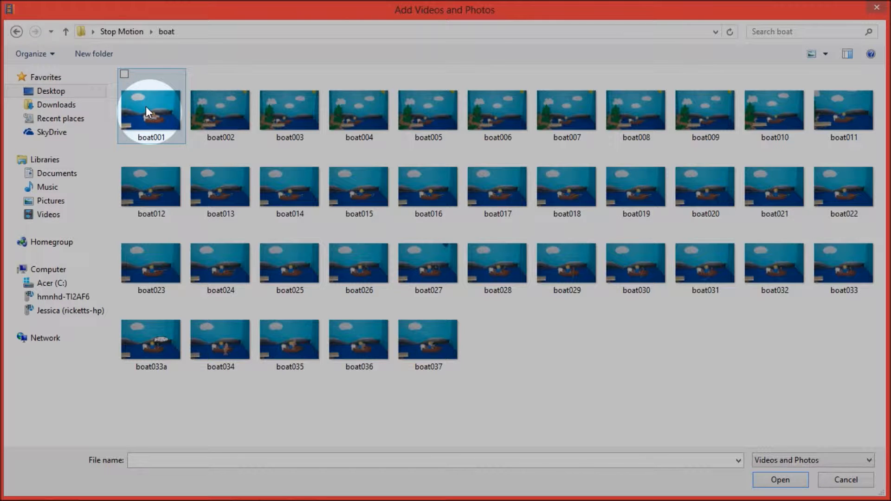
click(146, 106)
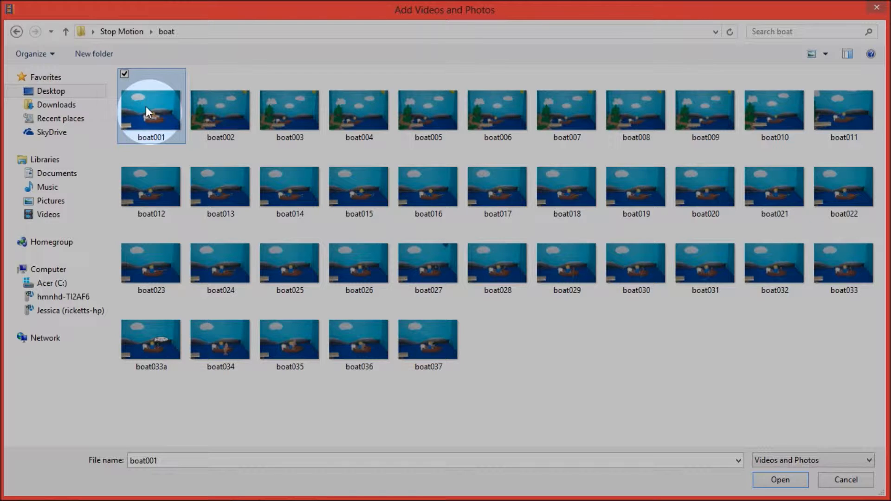
key(ctrl+a)
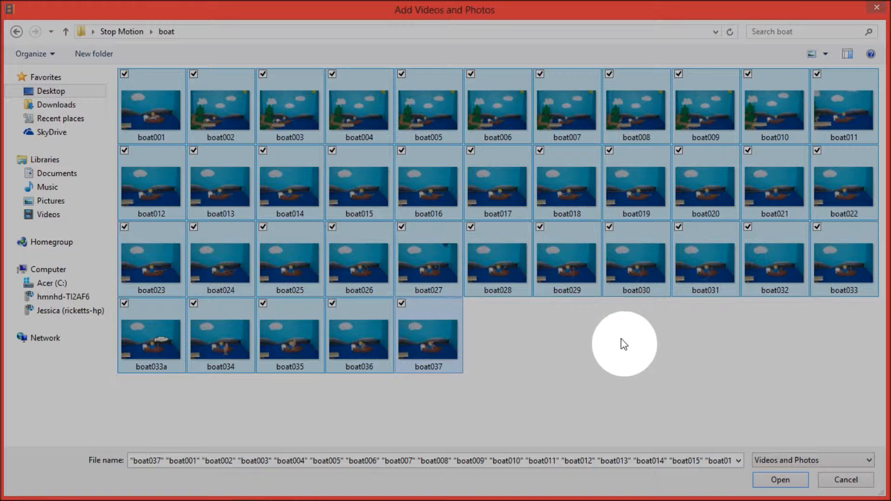
click(771, 480)
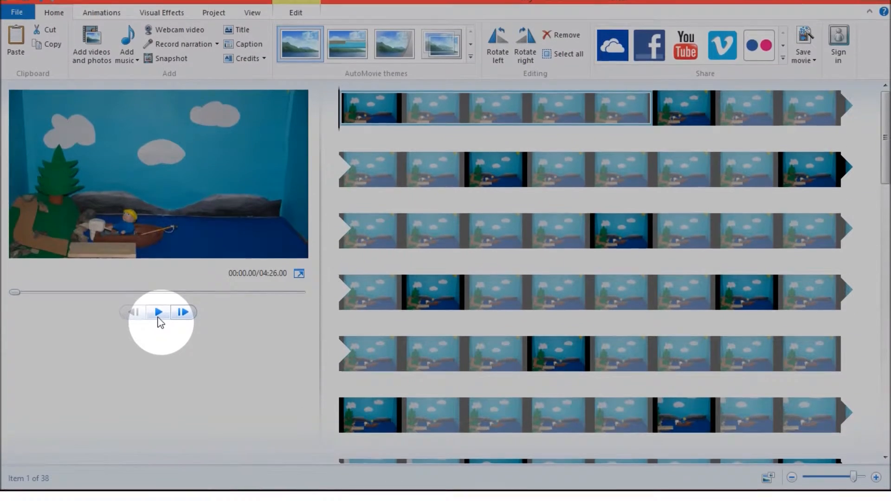
Preview the imported photo sequence briefly, pause it and return to the first photo
click(159, 318)
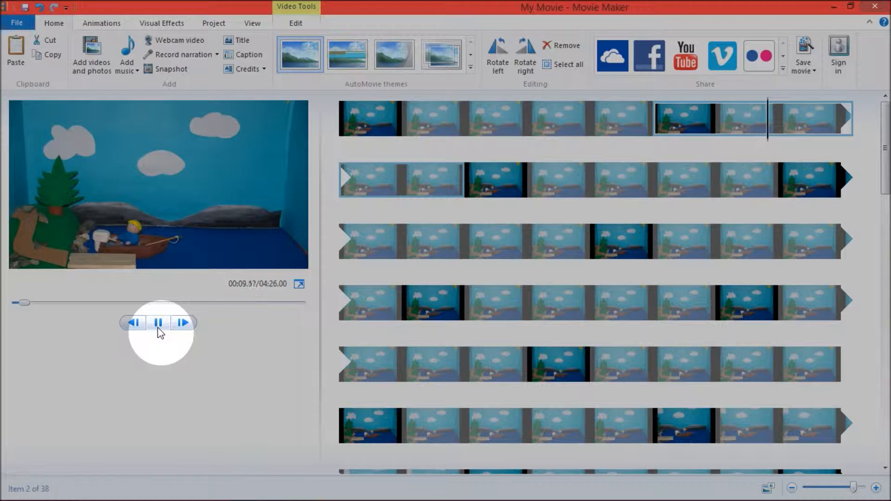
click(158, 324)
click(377, 116)
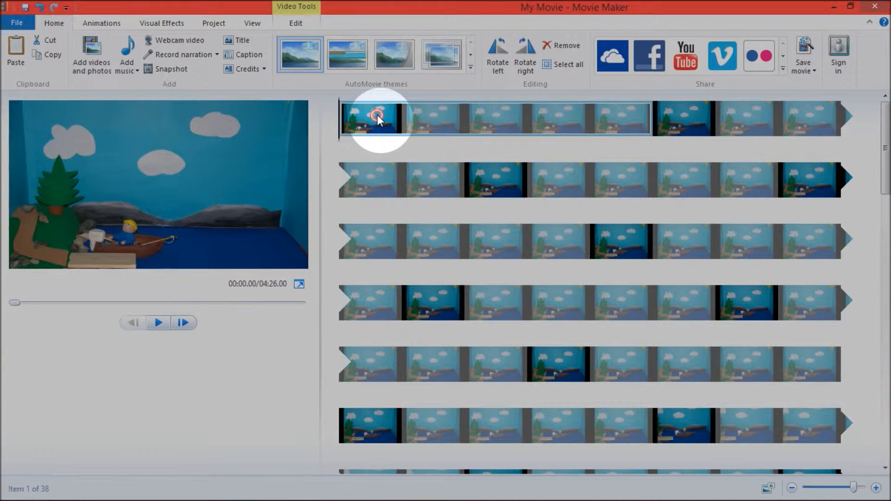
Set the first photo's duration to 0.2 seconds
click(377, 115)
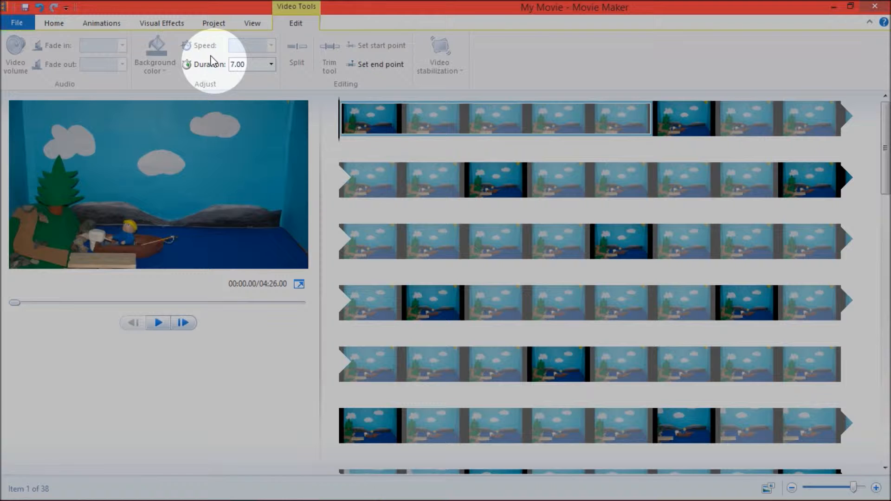
click(242, 65)
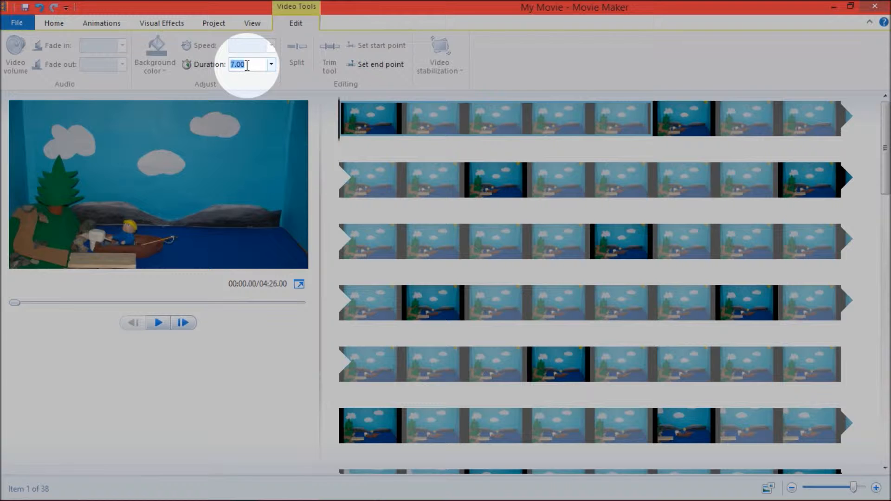
text(.2)
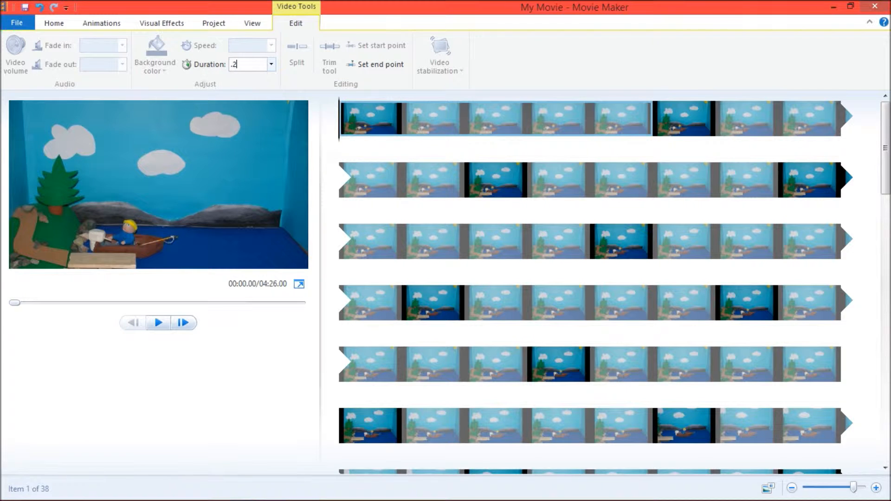
key(Return)
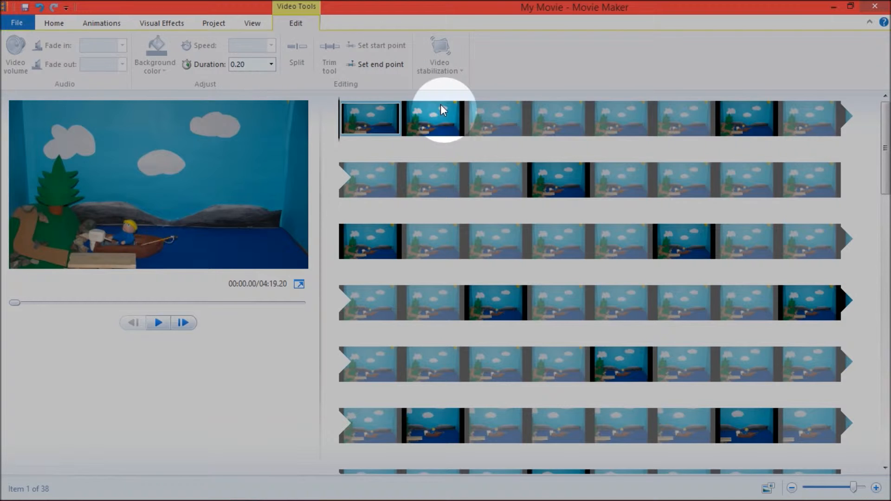
Select every photo from the second through the last and set their duration to 0.2 seconds
click(437, 112)
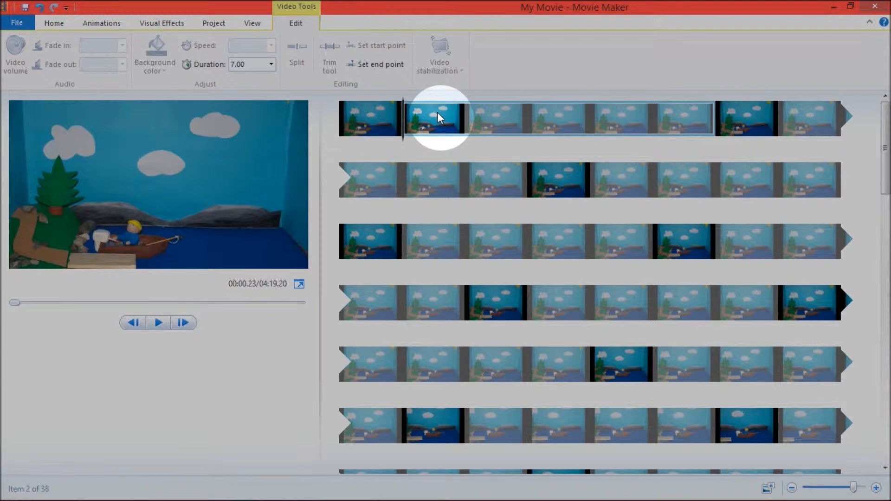
key(shift+End)
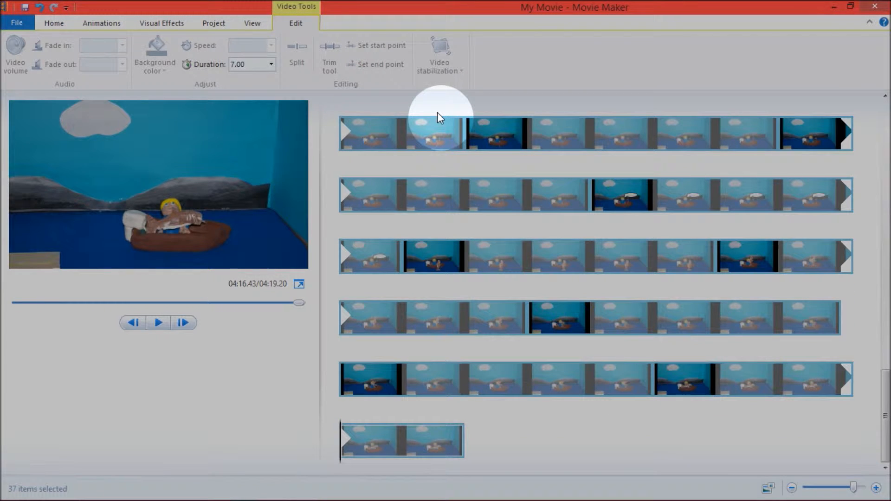
click(256, 64)
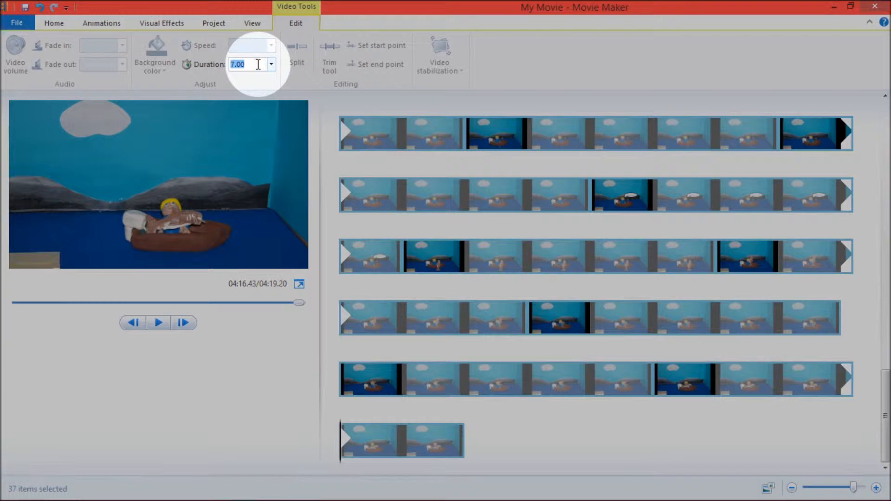
text(0.2)
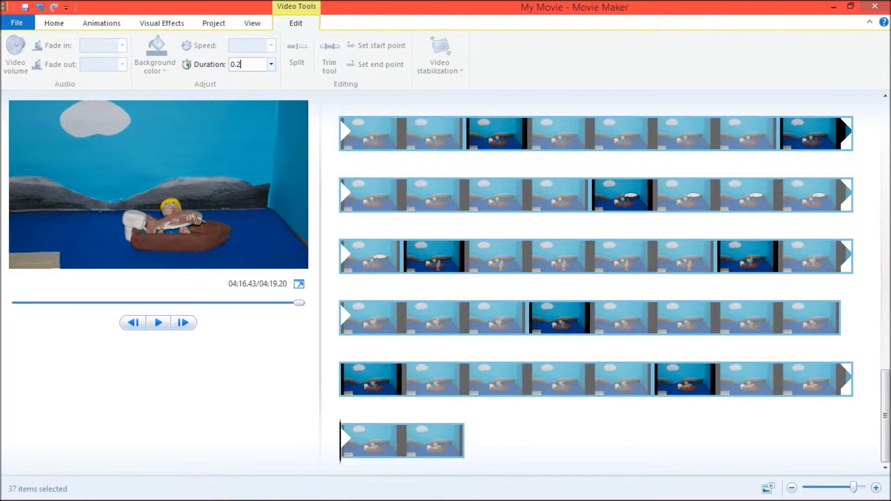
key(Return)
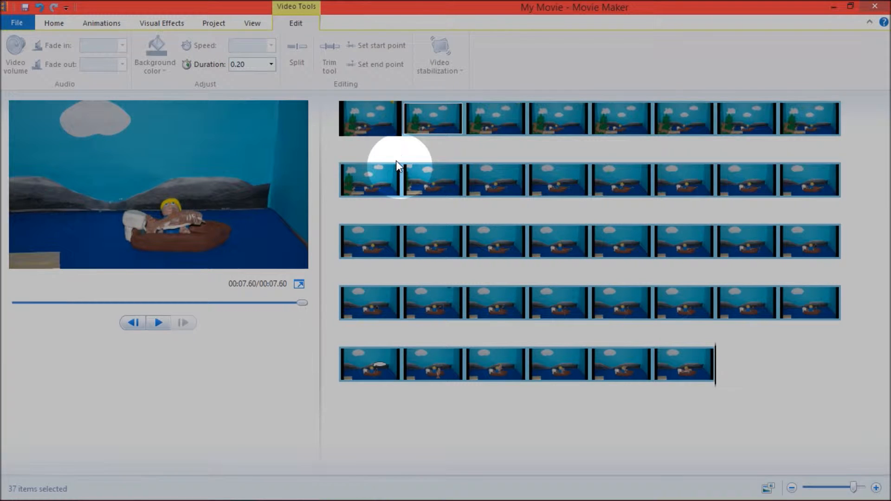
Play the retimed animation from the first photo to check its speed
click(374, 136)
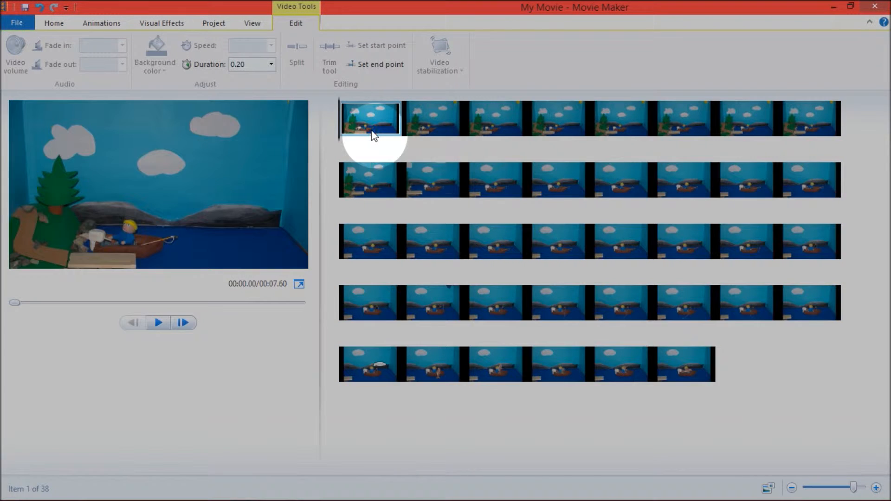
click(158, 322)
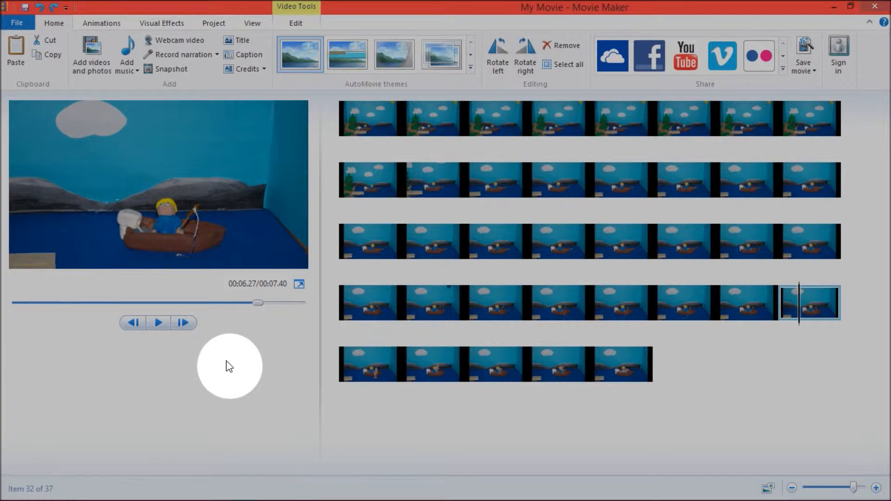
Save the project as "fishing" in the Stop Motion folder on the desktop
click(14, 22)
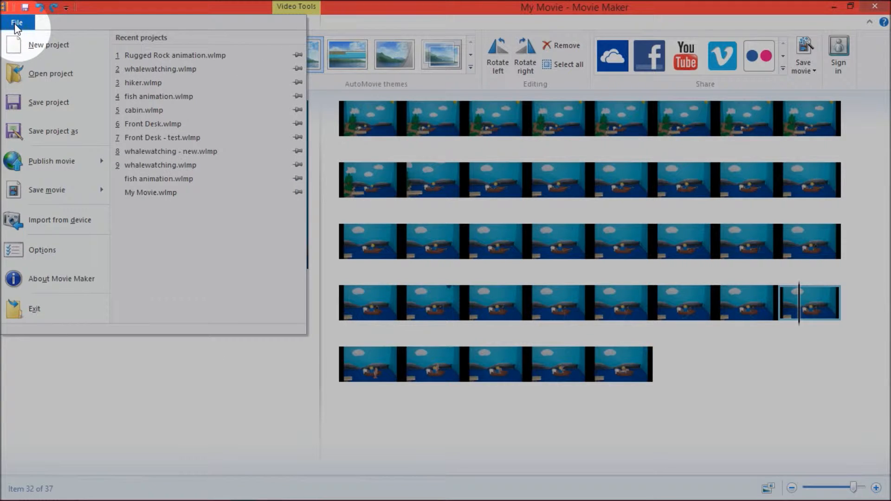
click(62, 129)
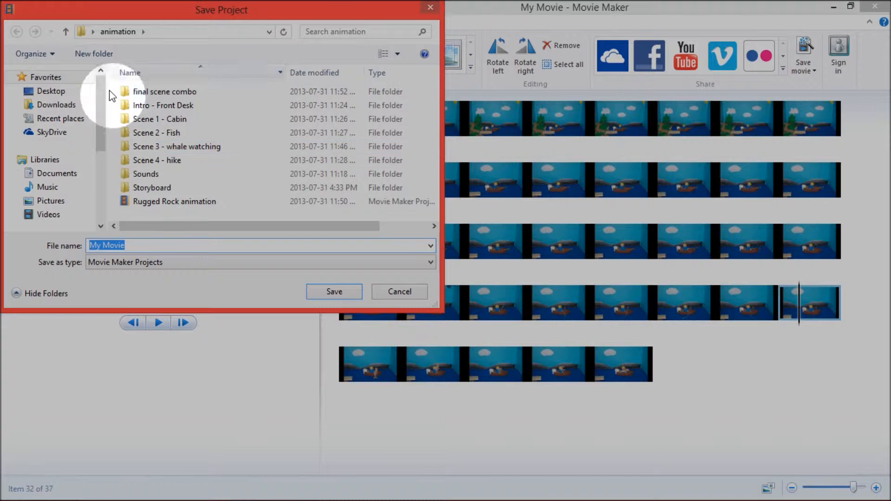
click(56, 91)
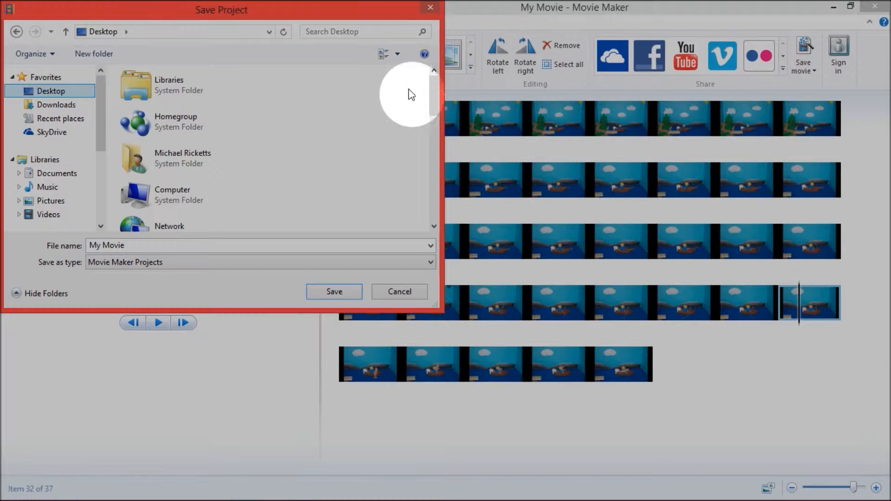
click(193, 200)
scroll(193, 198, down, 5)
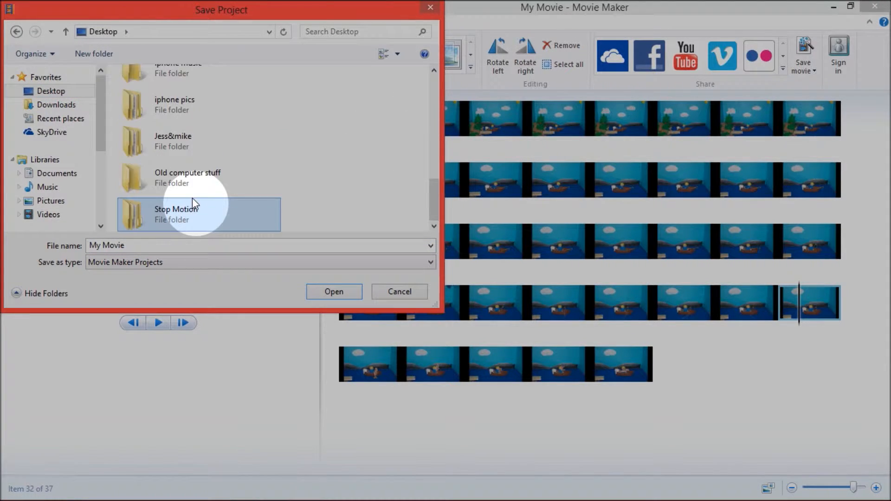
double_click(193, 202)
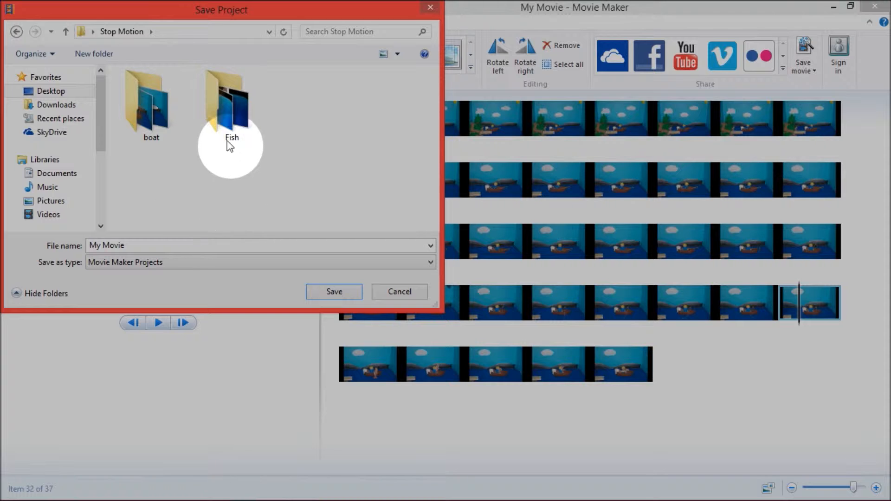
click(158, 181)
drag(141, 247, 75, 247)
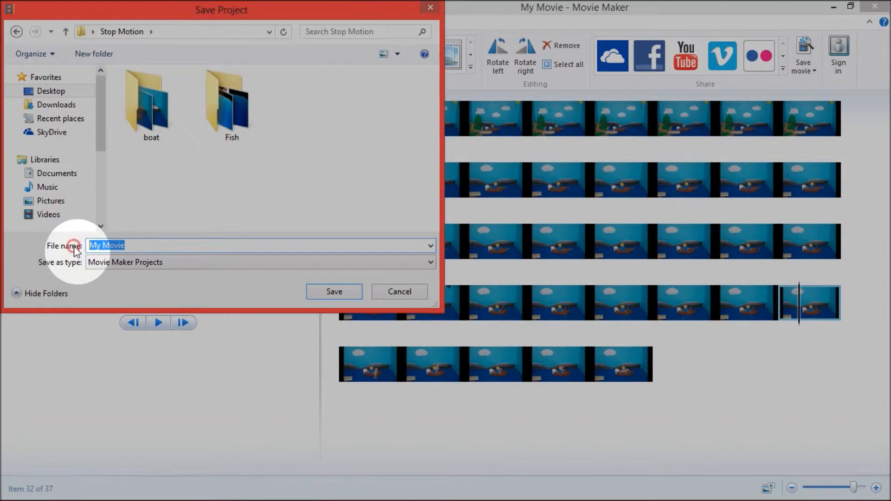
text(fis)
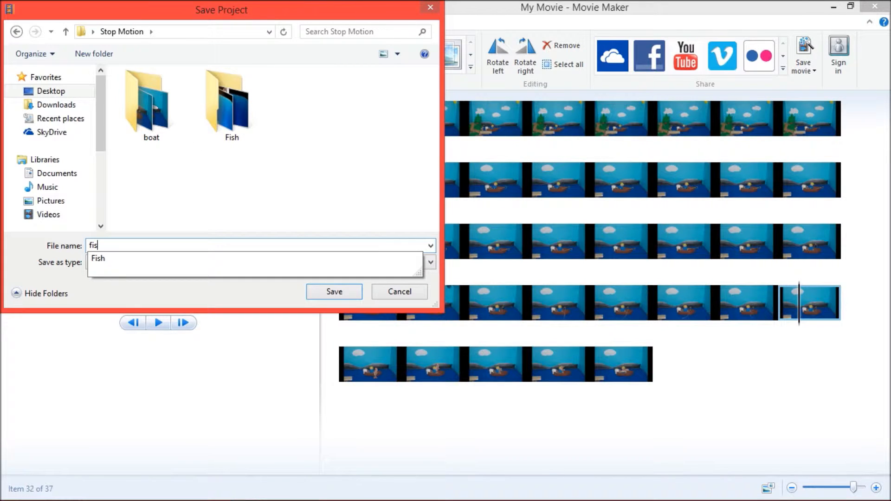
text(hing)
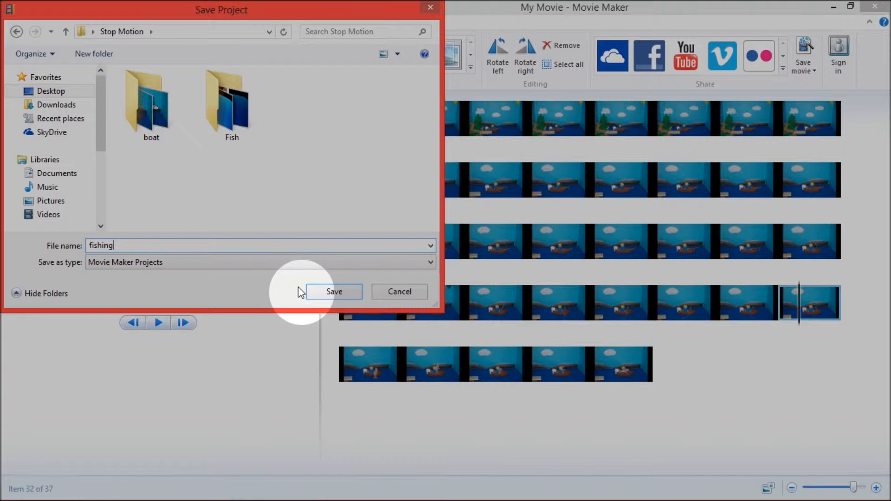
click(313, 291)
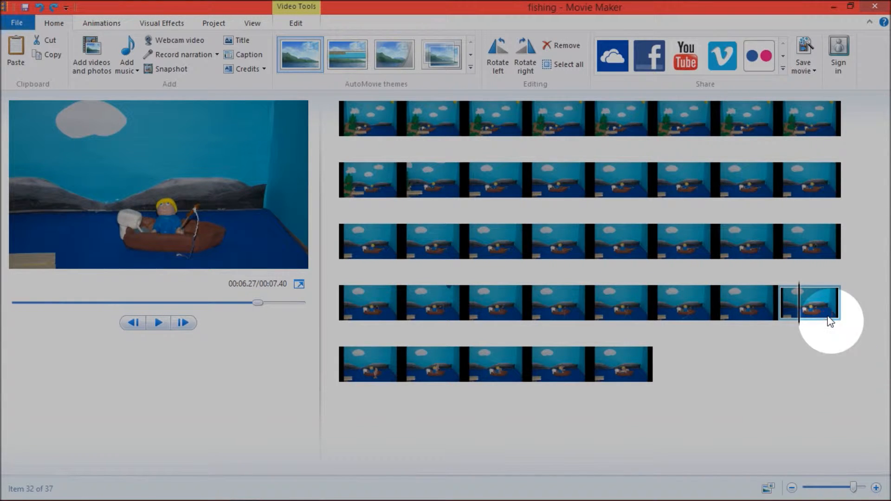
Insert the photos line001 through line016 from the Fish folder directly after the 32nd photo
key(Right)
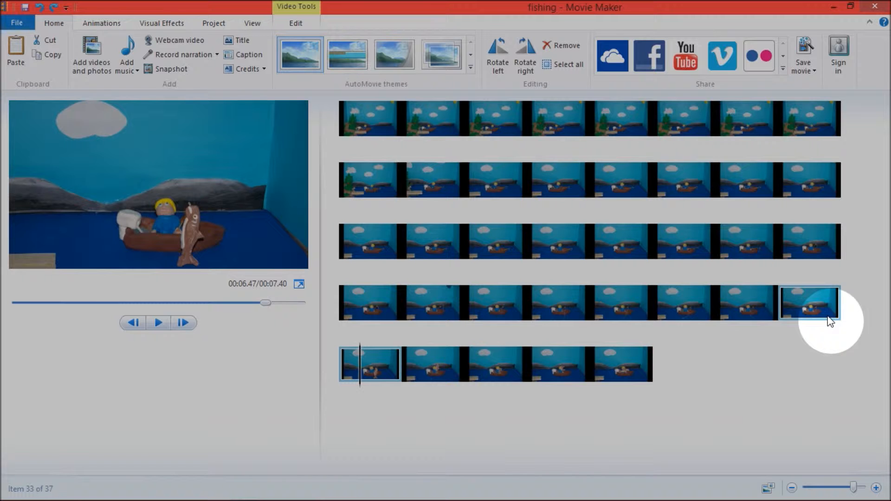
key(Left)
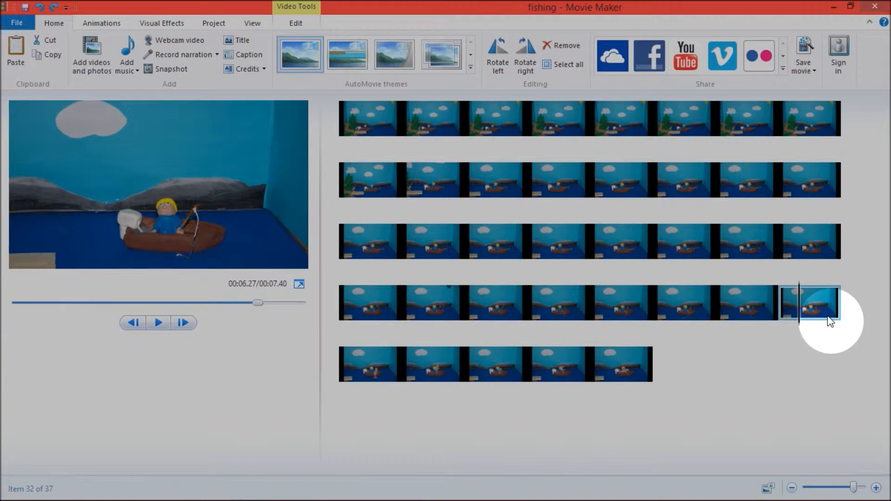
click(86, 67)
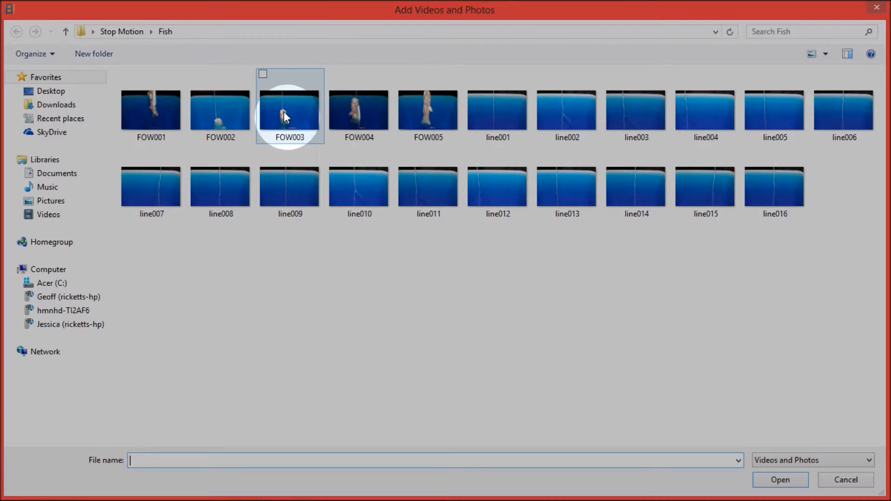
click(491, 112)
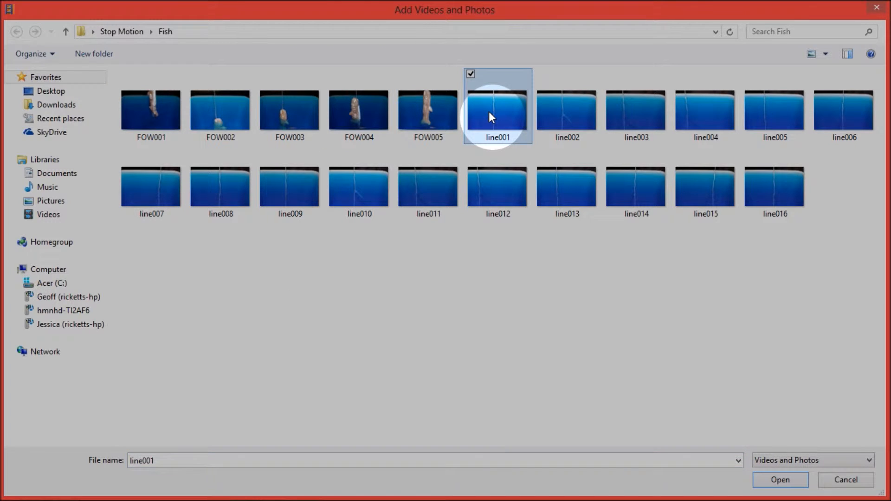
key(shift+Down)
key(shift+Right)
key(shift+Right)
key(shift+Right)
key(shift+Right)
key(Return)
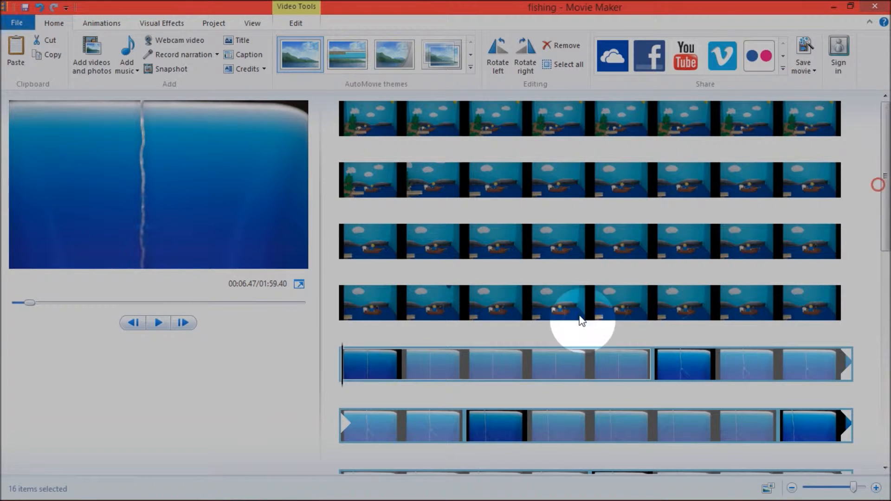
Select all sixteen fishing-line photos and set their duration to 0.3 seconds
double_click(380, 366)
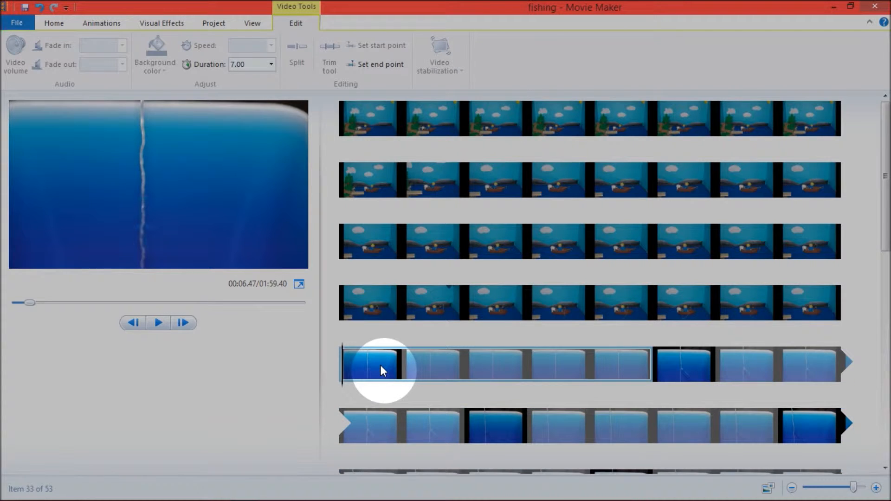
key(shift+Down)
key(shift+Down)
key(shift+Down)
key(shift+Down)
key(shift+Down)
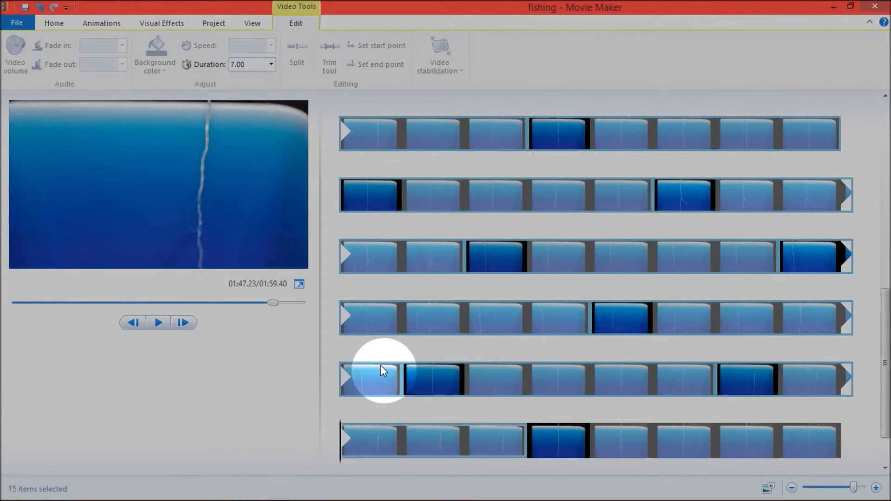
key(shift+Down)
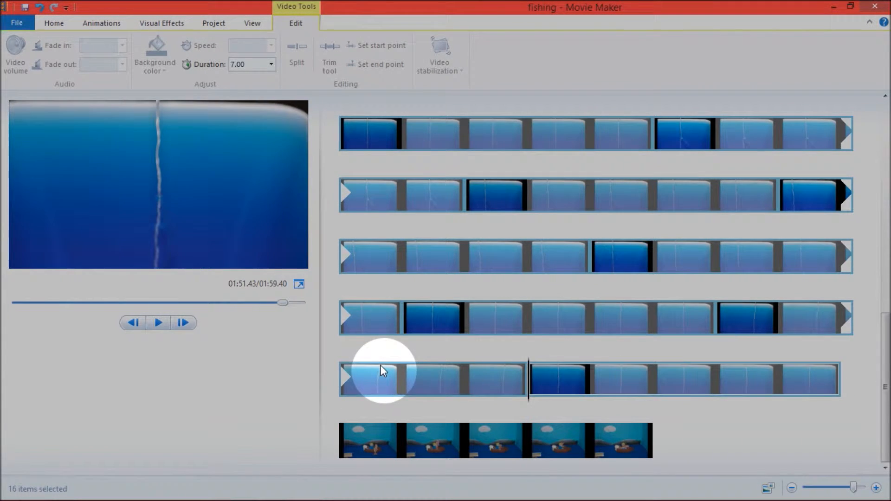
click(250, 63)
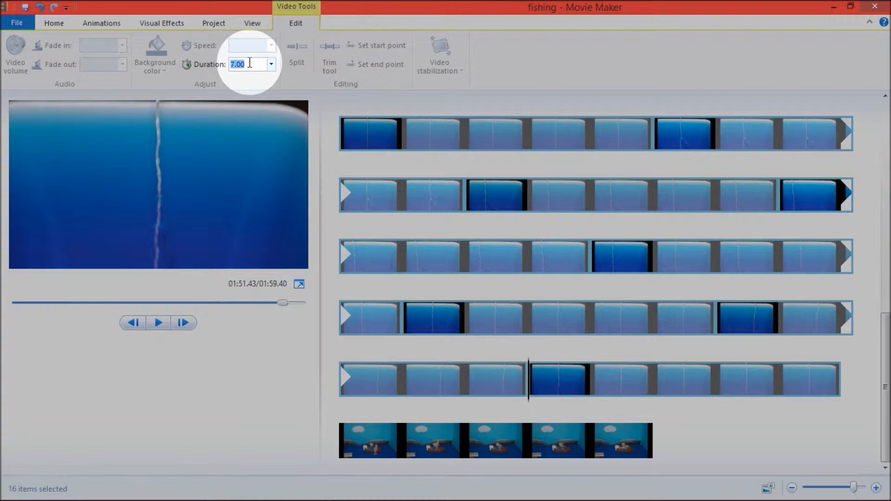
text(0)
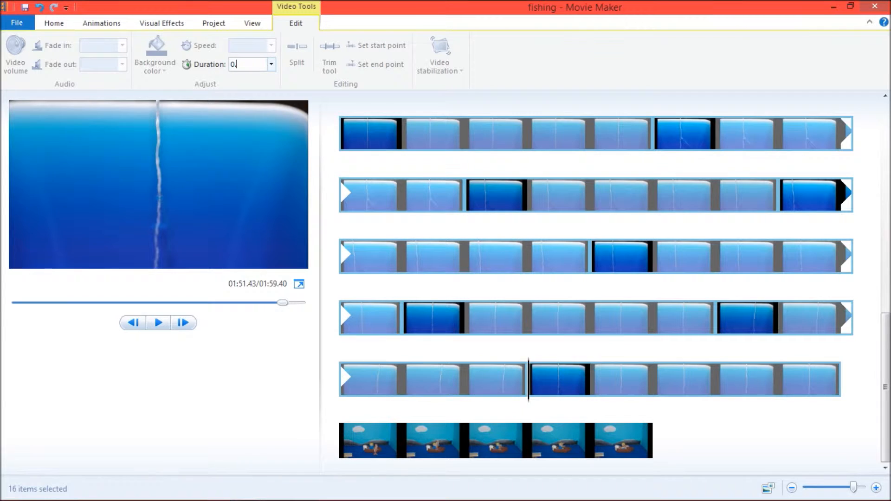
text(.3)
key(BackSpace)
text(2)
key(Return)
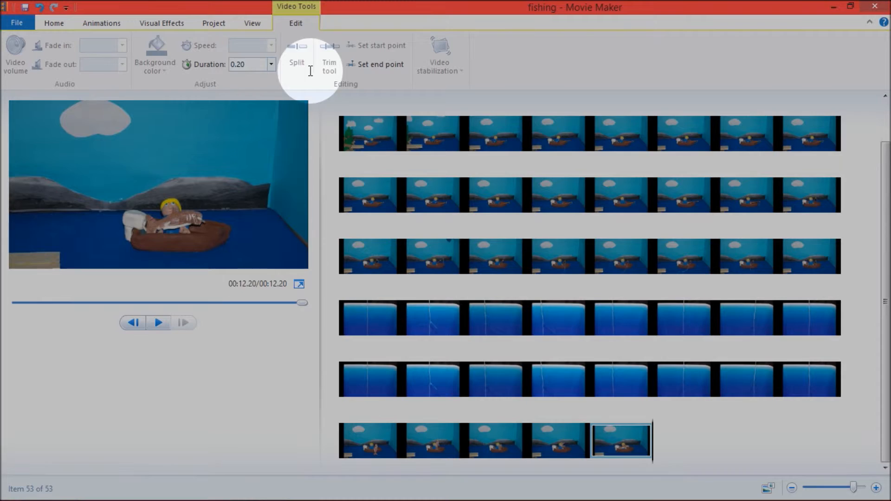
Insert the photos FOW001 through FOW005 from the Fish folder directly after the last fishing-line photo
click(783, 372)
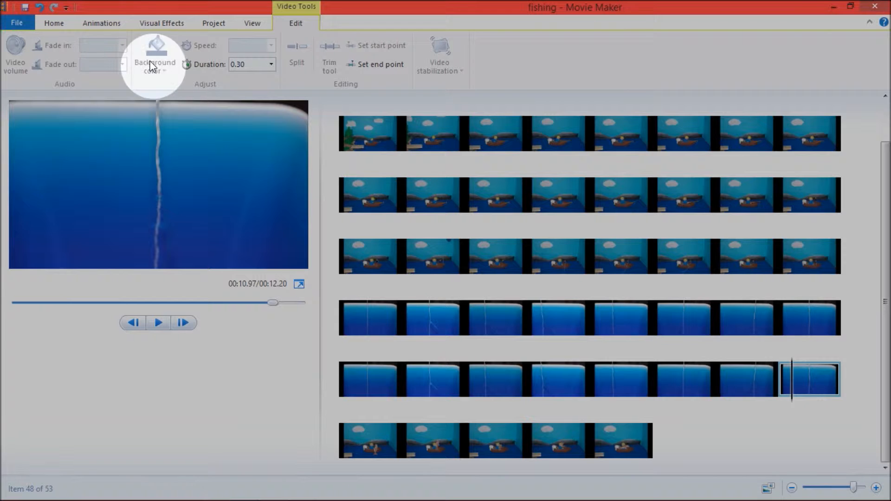
click(52, 24)
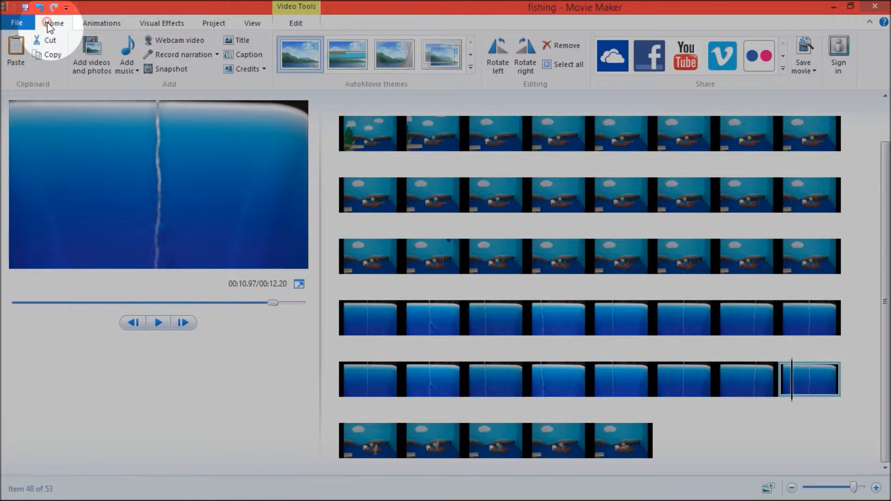
click(82, 47)
click(171, 110)
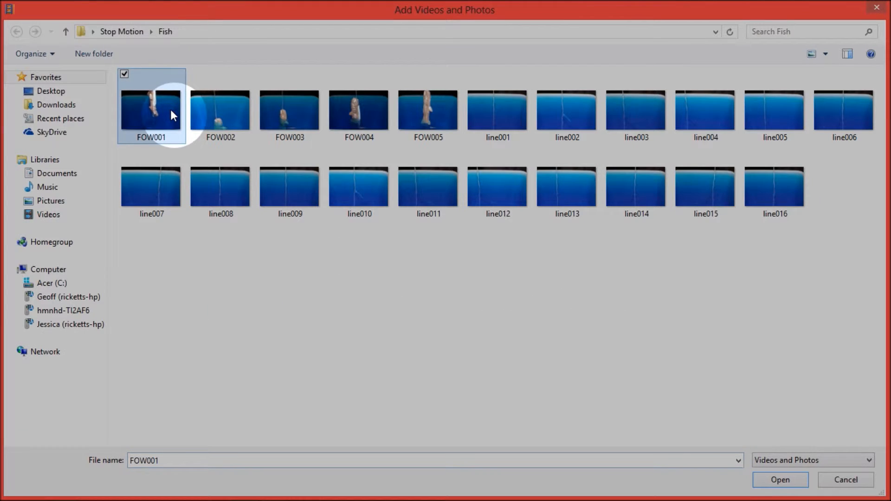
key(shift+Right)
key(shift+Right)
key(shift+Right)
key(shift+Right)
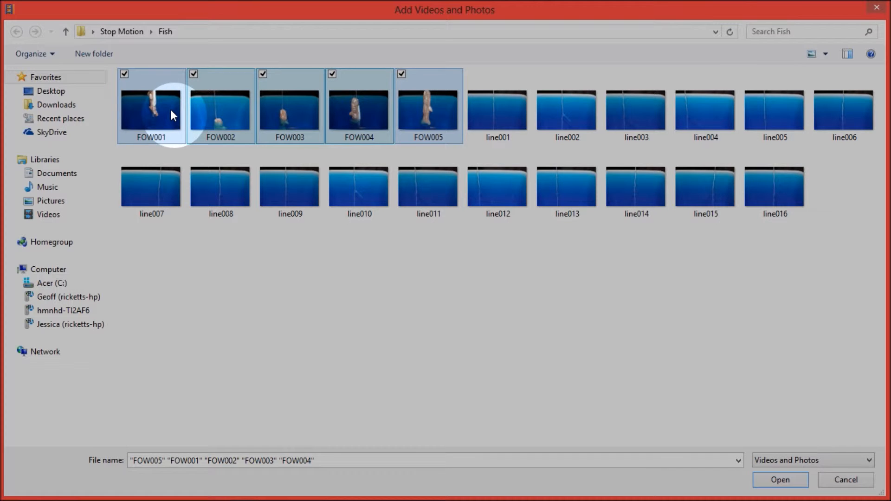
key(Return)
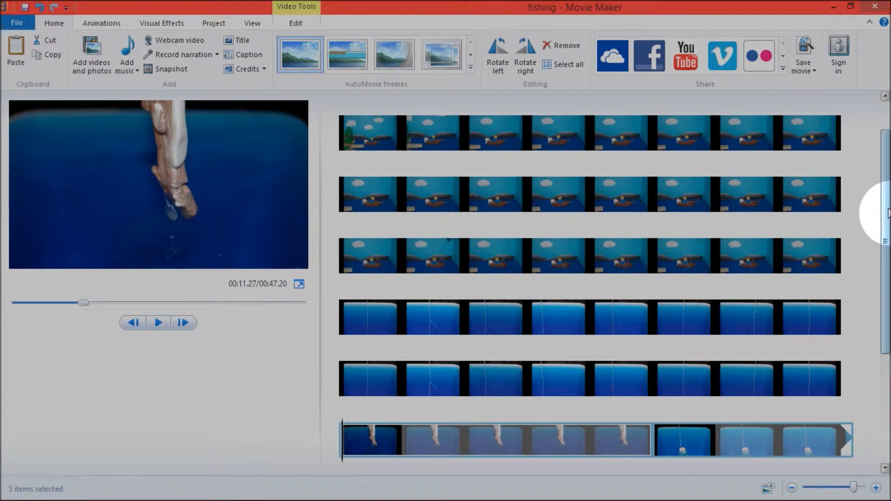
Select the five fish-out-of-water photos just inserted and set their duration to 0.3 seconds
drag(888, 214, 885, 335)
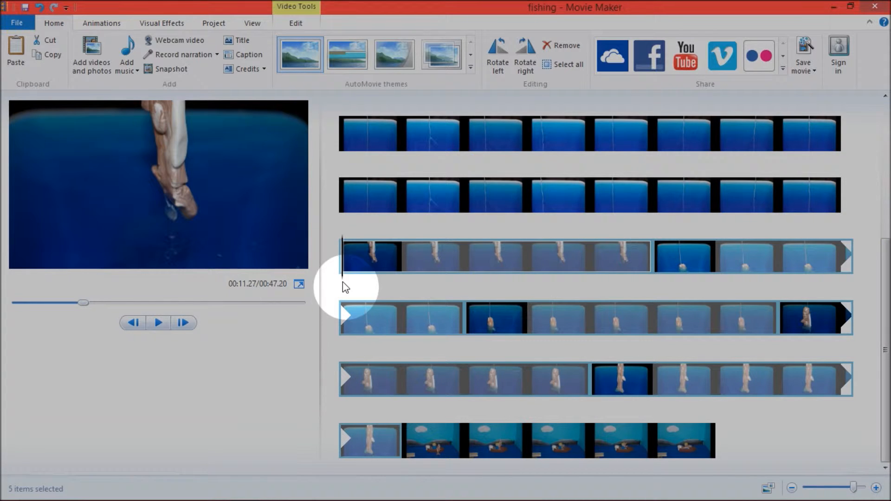
double_click(364, 248)
key(shift+Down)
key(shift+Down)
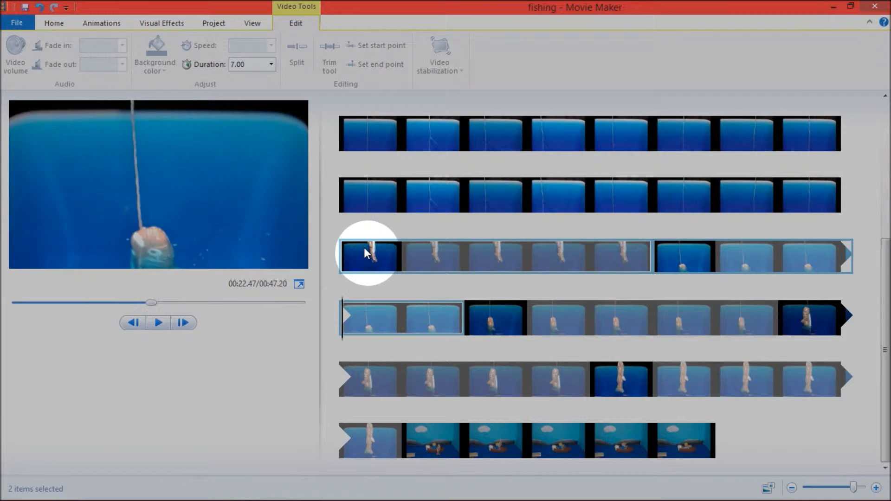
key(shift+Right)
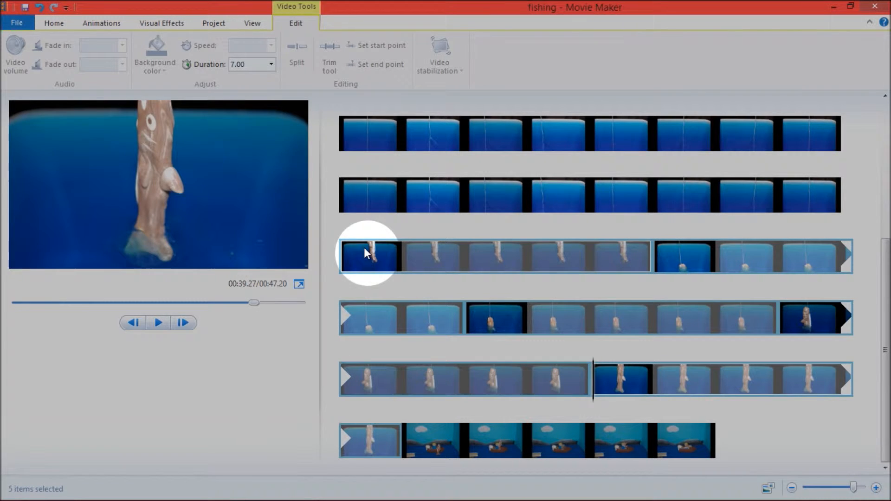
click(255, 70)
text(0)
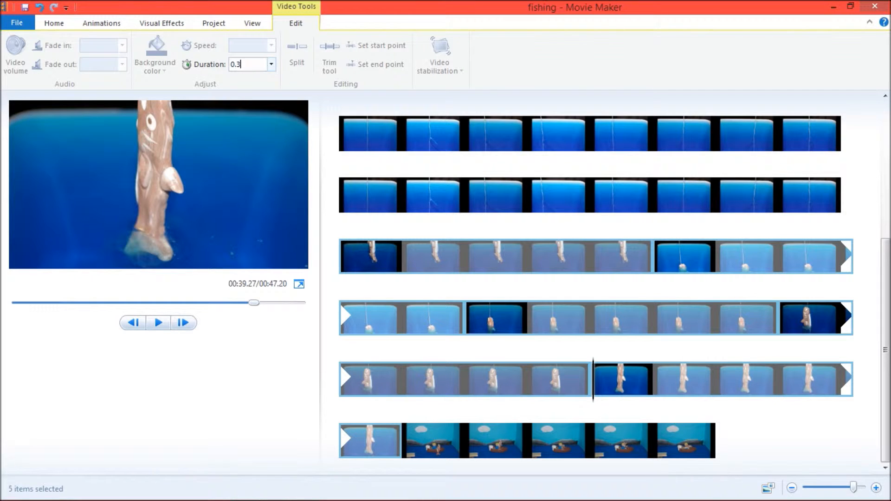
text(.3)
key(BackSpace)
text(2)
key(Return)
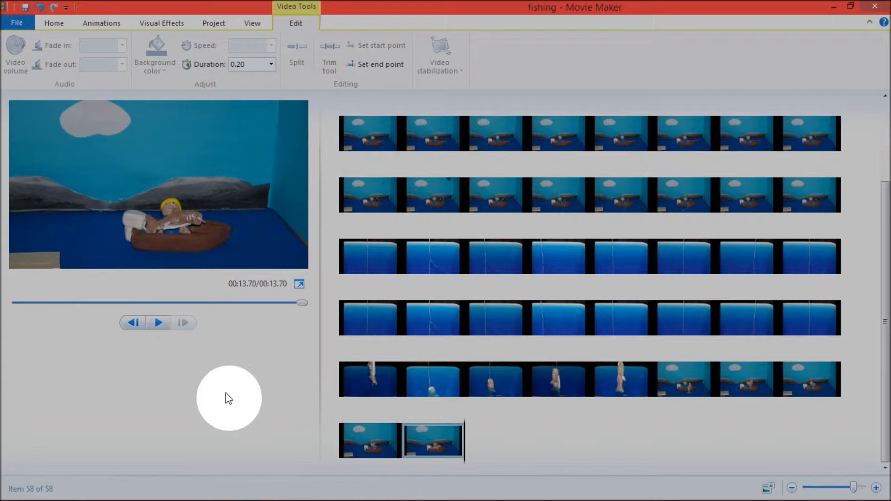
Play the animation from the 17th photo to check how the underwater and fish photos fit in
click(360, 139)
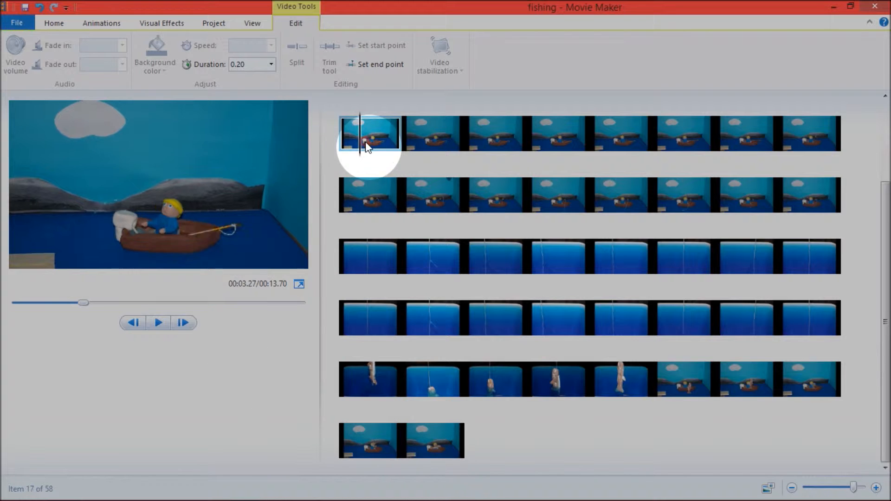
click(158, 324)
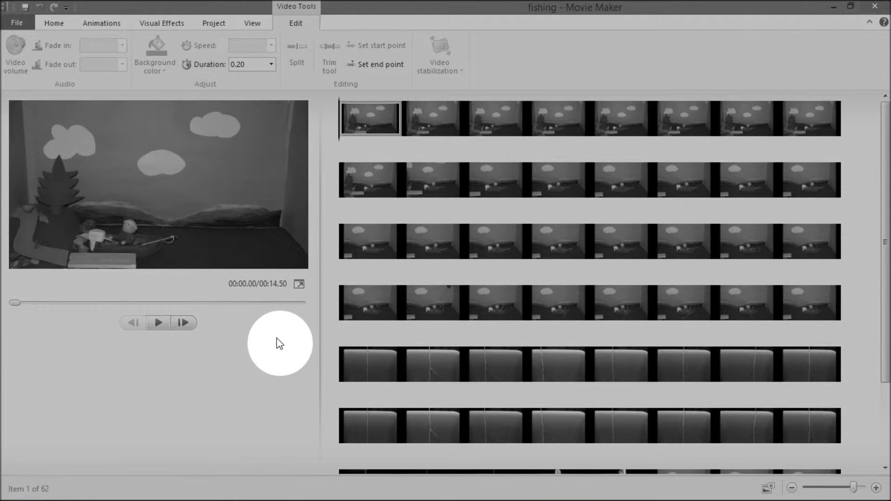
Add an opening title reading "fishing" with a 3-second text duration and the third text effect, and preview it
click(55, 24)
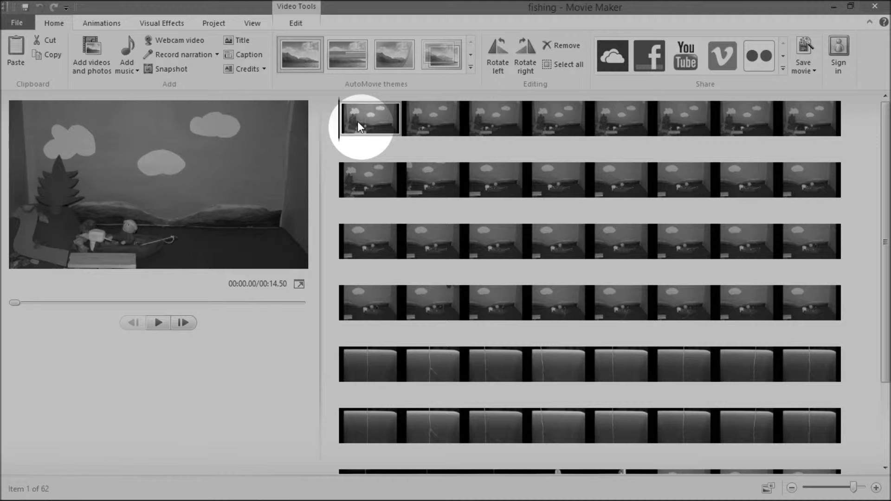
click(240, 42)
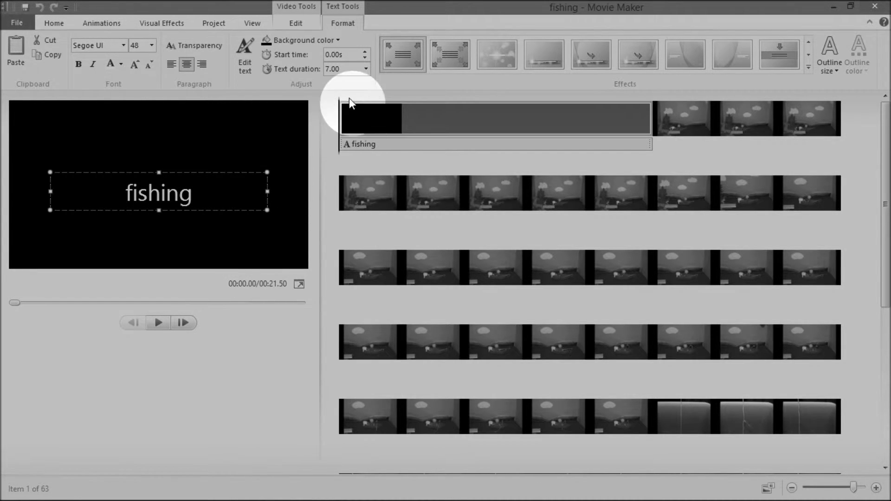
click(345, 68)
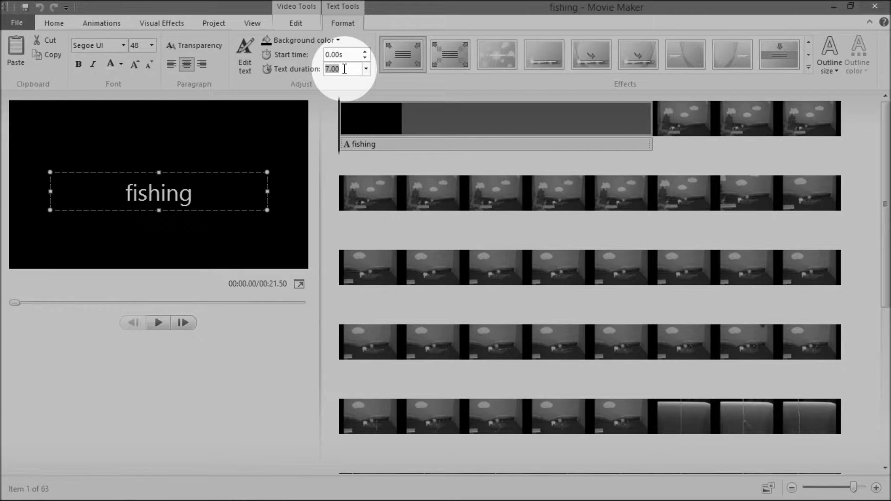
text(3)
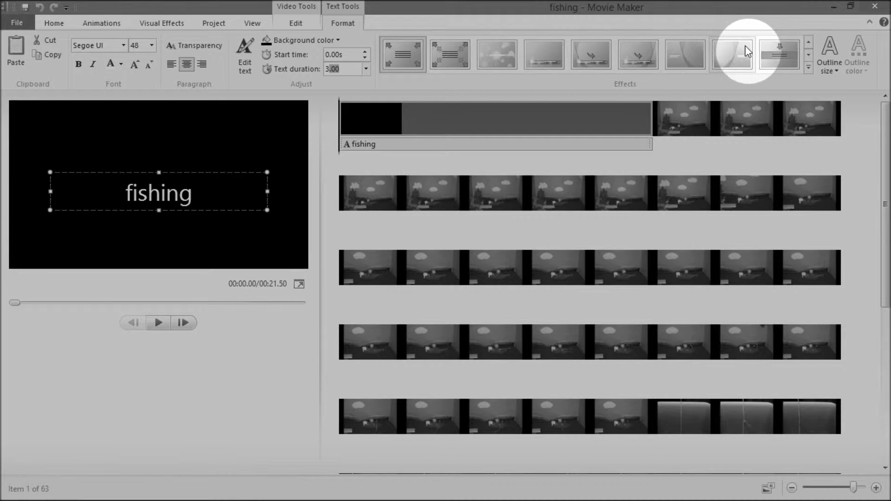
click(502, 56)
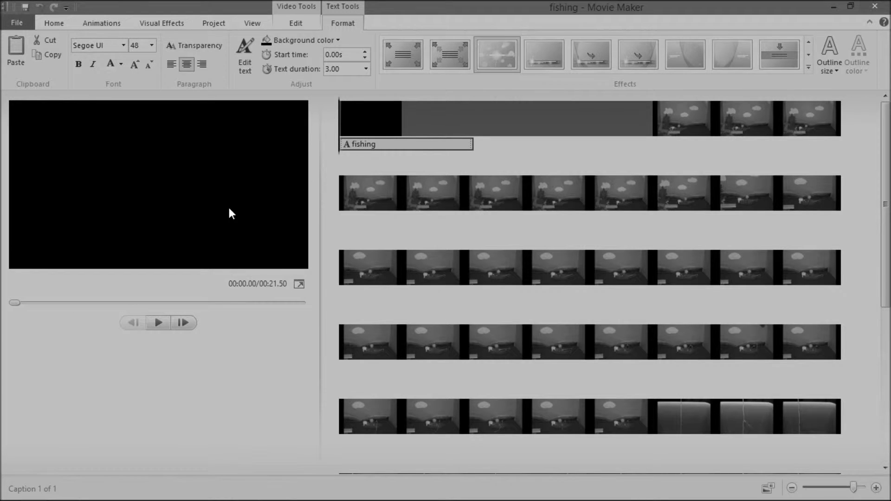
click(162, 321)
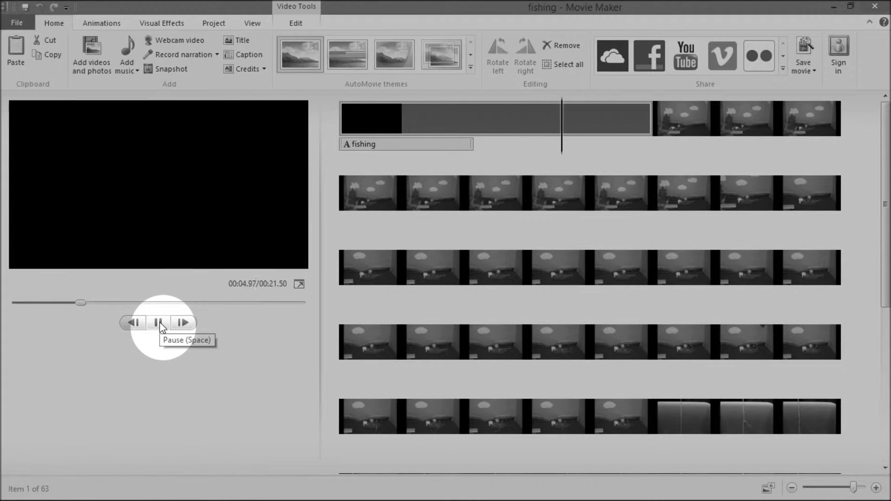
Save the project with the new title
click(17, 22)
click(44, 102)
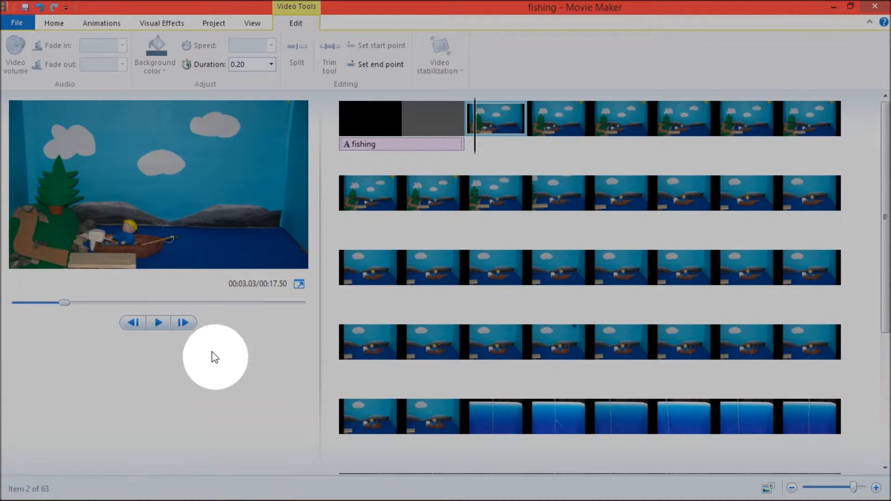
Add the boat5sec sound file from the computer's Sounds folder as music and open the music track's options
click(54, 24)
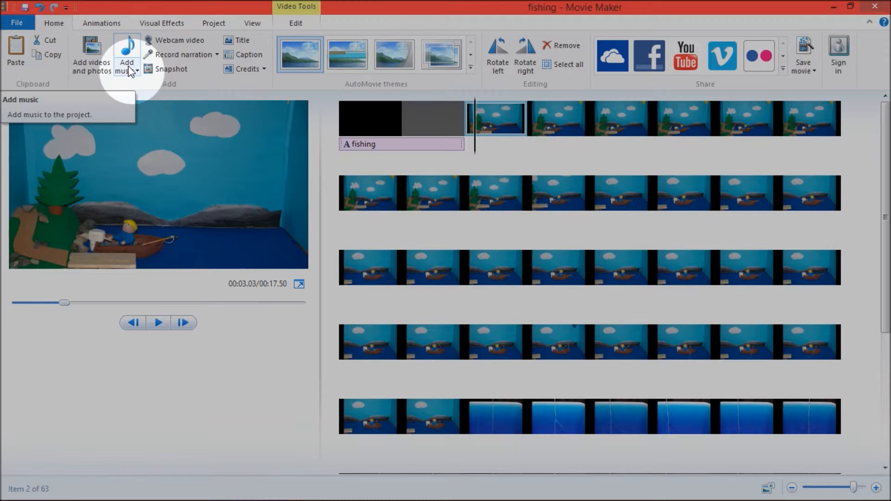
click(132, 72)
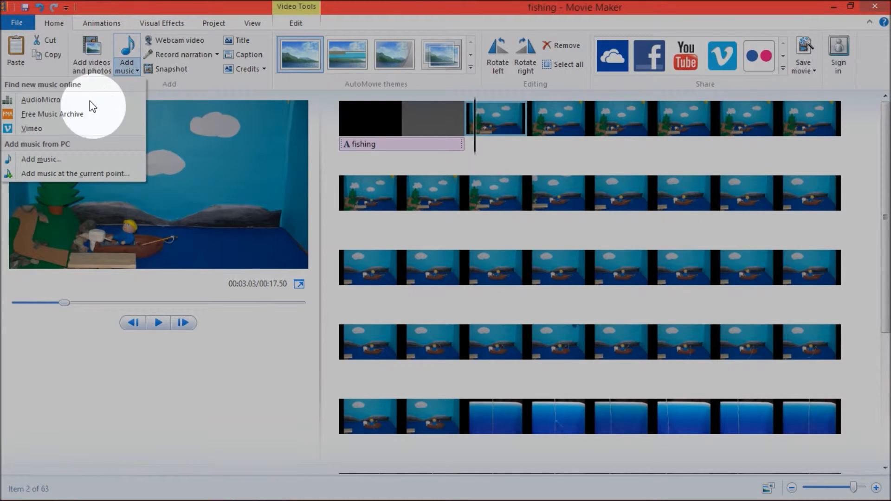
click(25, 160)
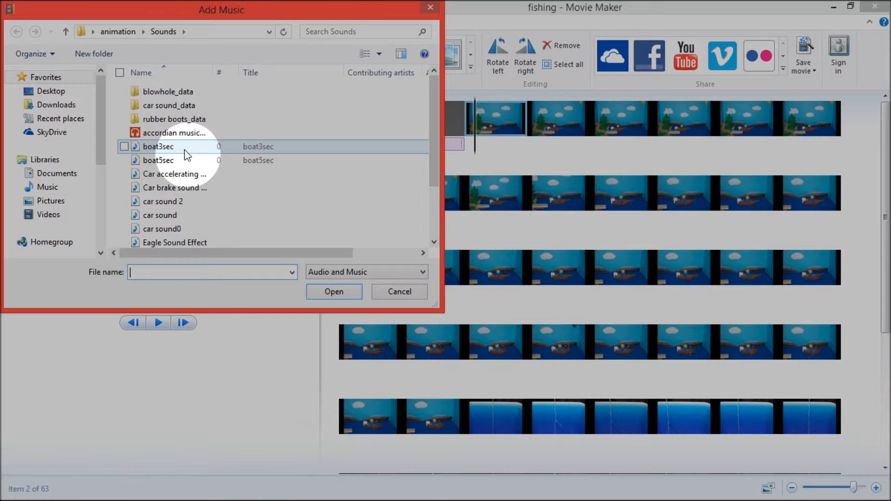
double_click(175, 160)
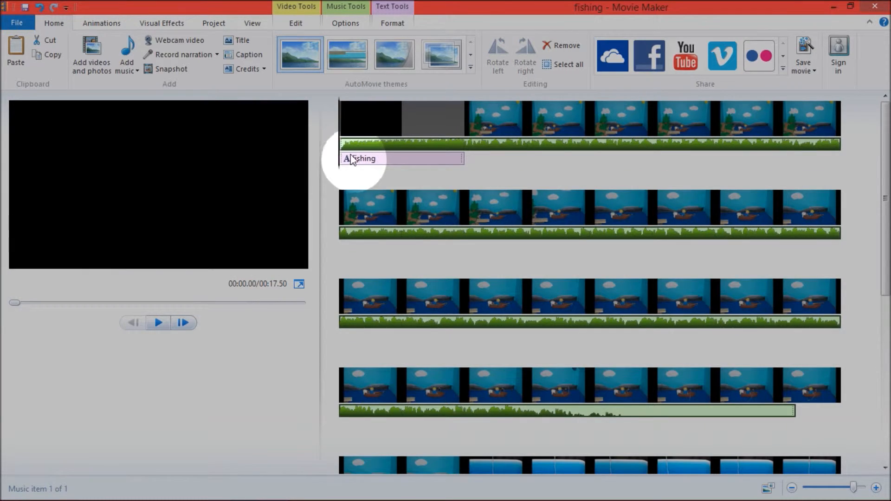
click(477, 145)
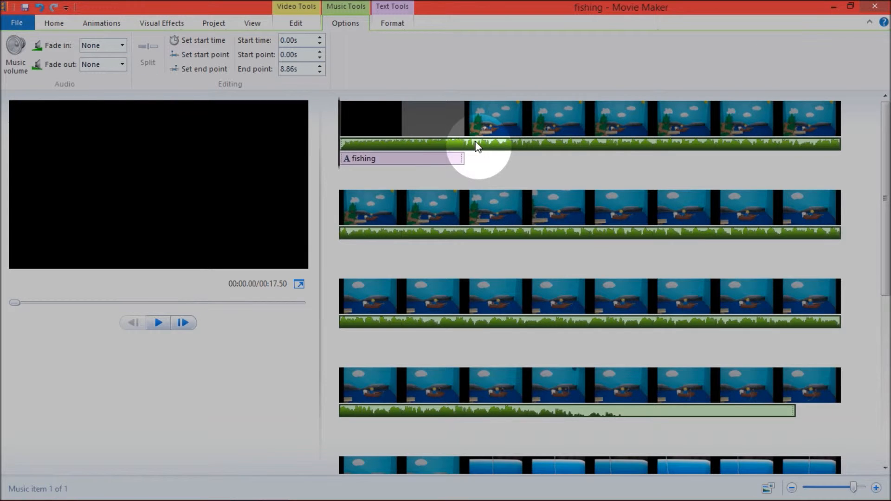
Set the boat5sec music's start time to 3 seconds and play the animation from the title
click(297, 39)
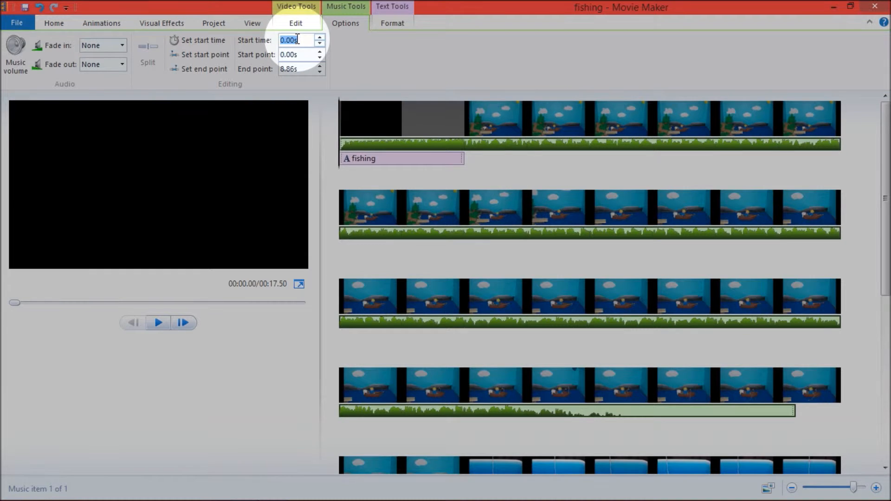
text(3)
key(Return)
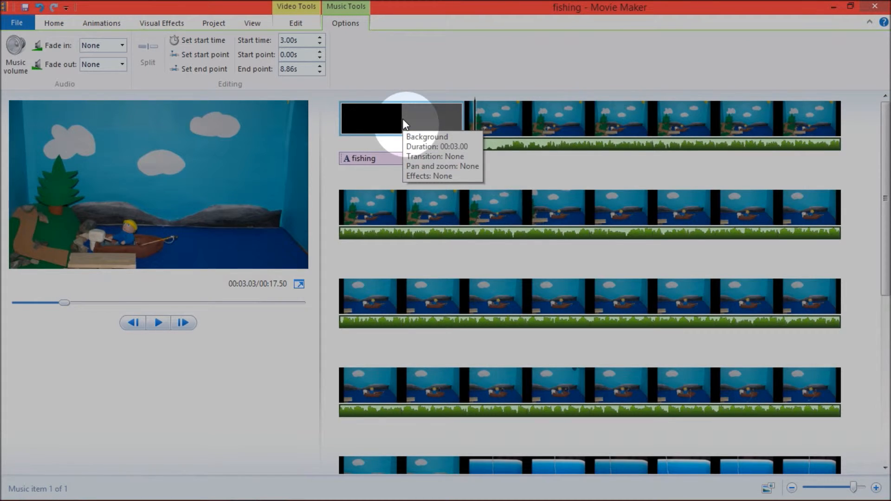
click(352, 118)
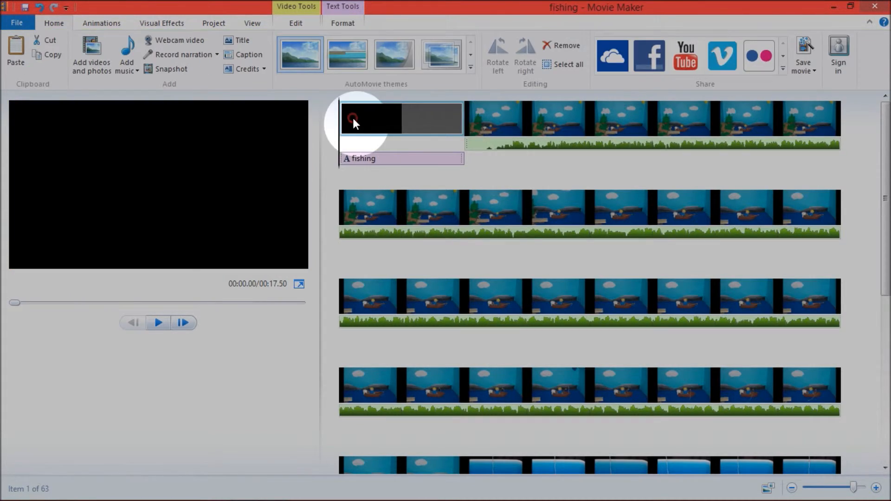
click(158, 323)
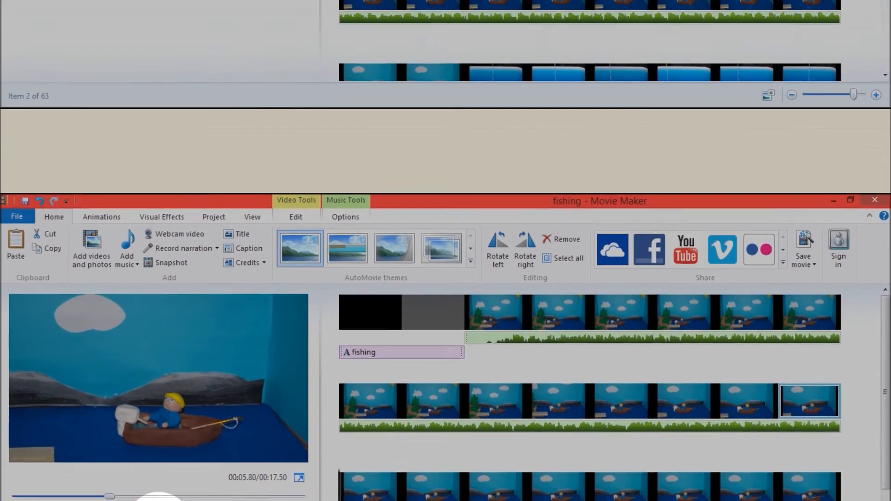
Set the boat5sec music's start point to 0.2 seconds to trim the quiet opening
click(514, 145)
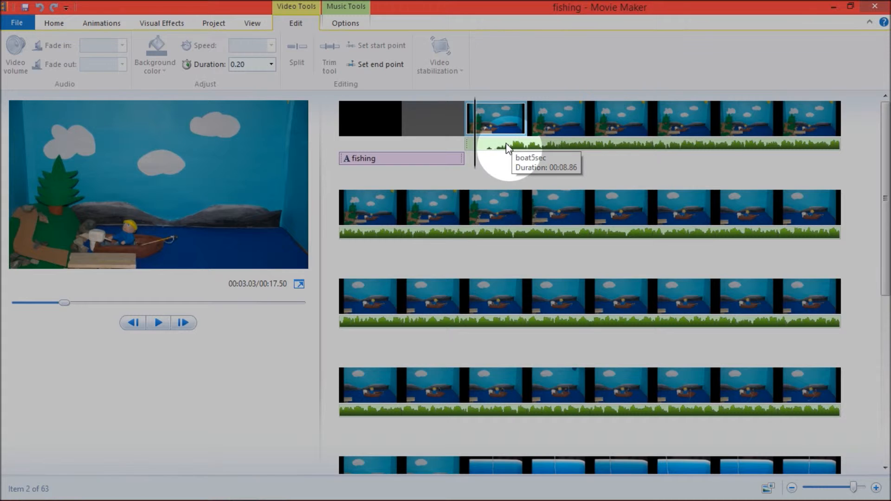
click(507, 146)
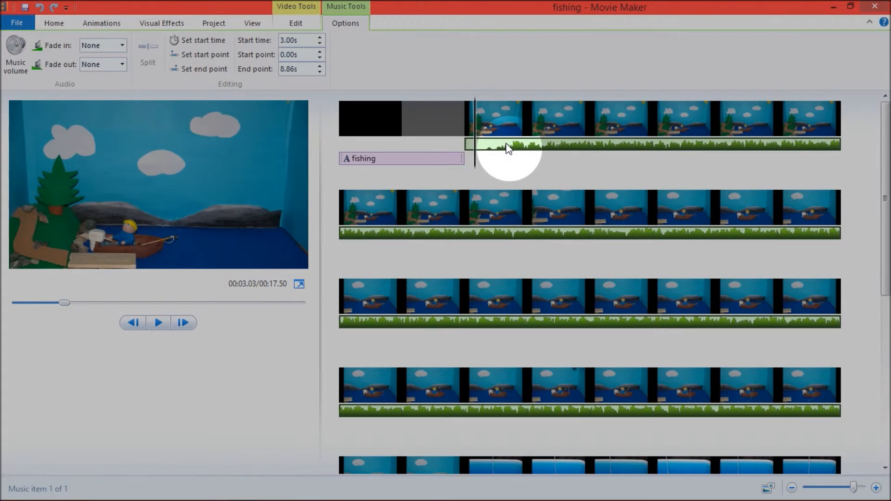
click(296, 55)
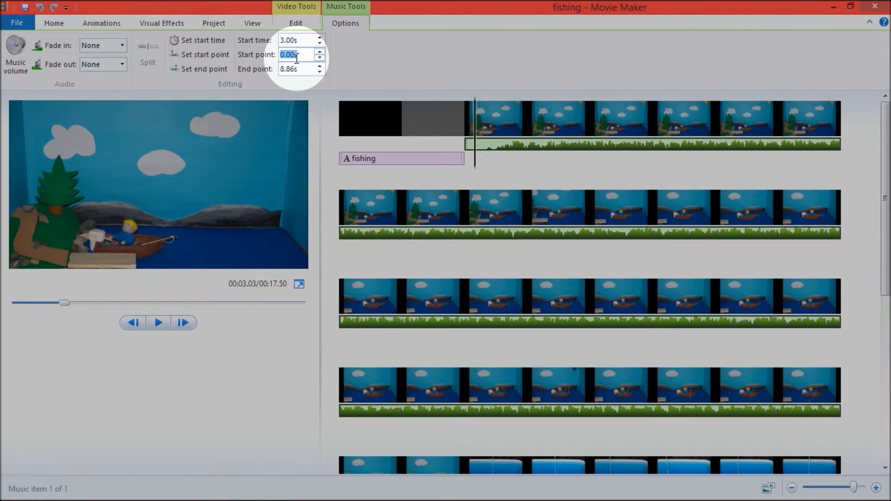
text(.2)
key(Return)
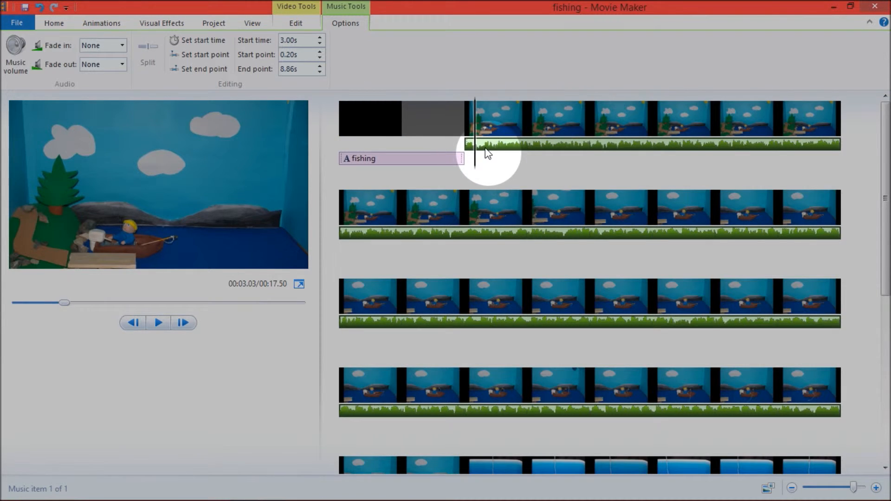
Set the boat5sec music's end point to 7.5 seconds to trim the quiet ending
drag(886, 185, 885, 316)
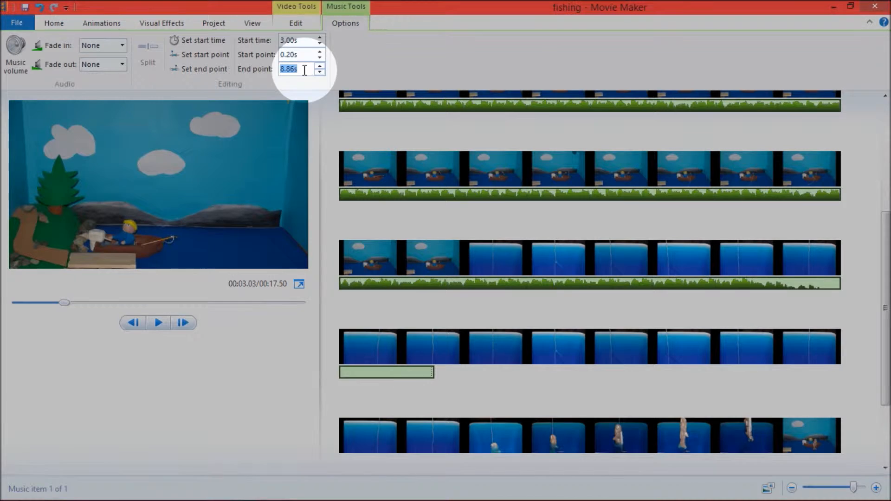
text(7.5)
key(Return)
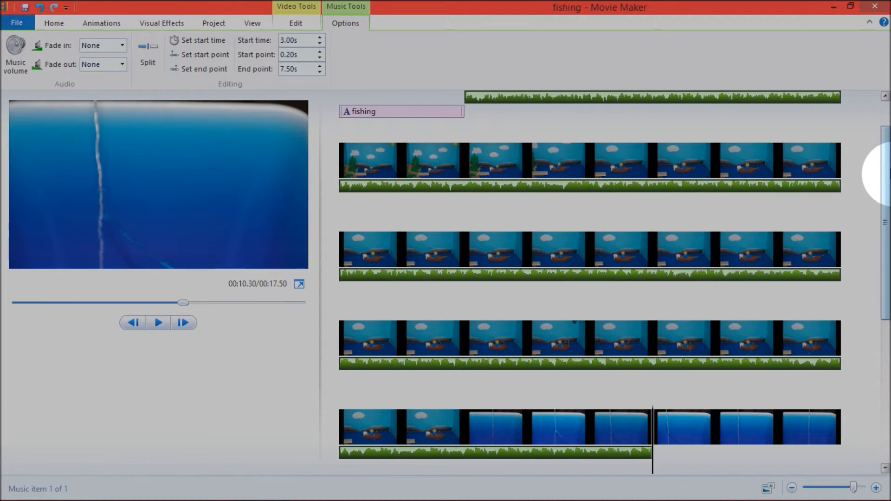
Copy the trimmed boat5sec music clip and paste the copy directly after its end
drag(885, 177, 885, 269)
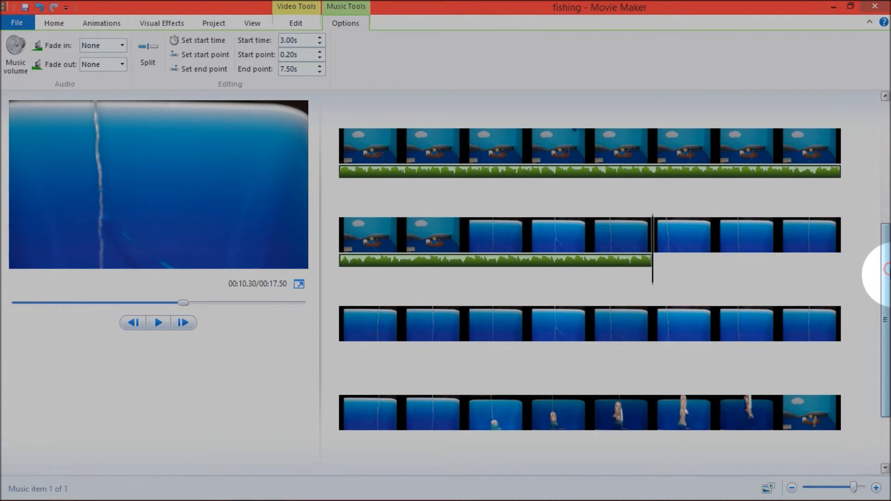
right_click(626, 263)
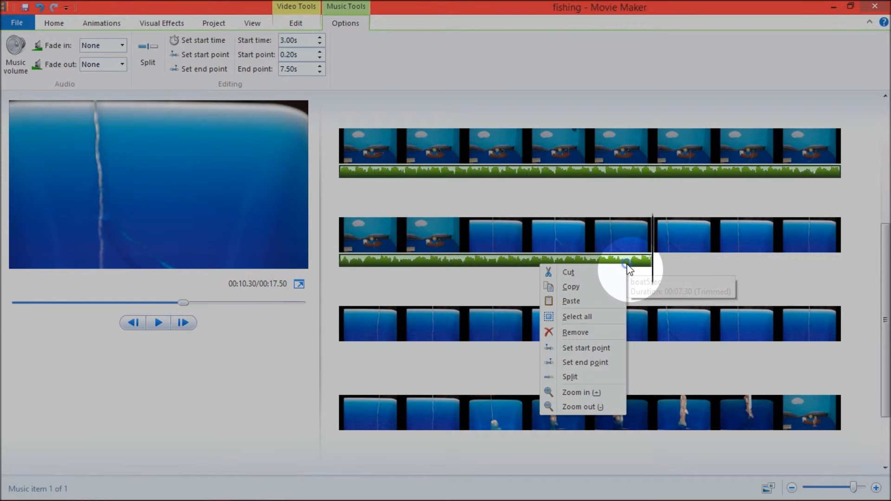
click(592, 287)
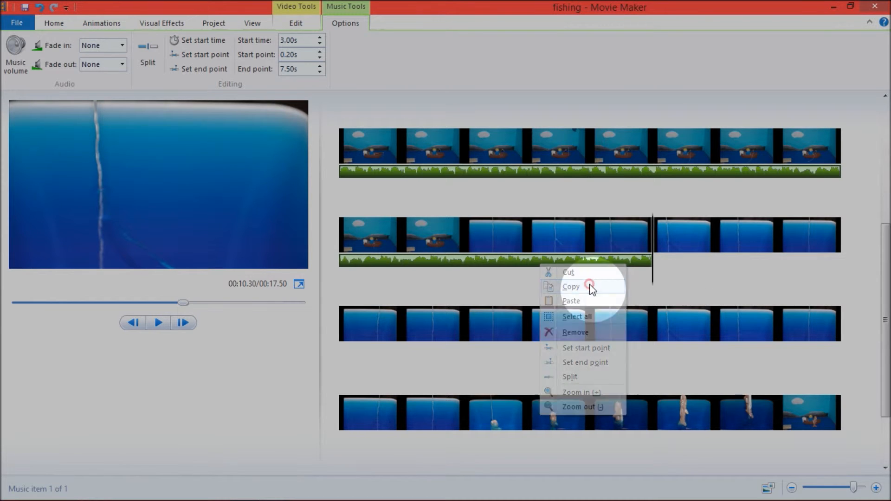
right_click(661, 266)
click(652, 272)
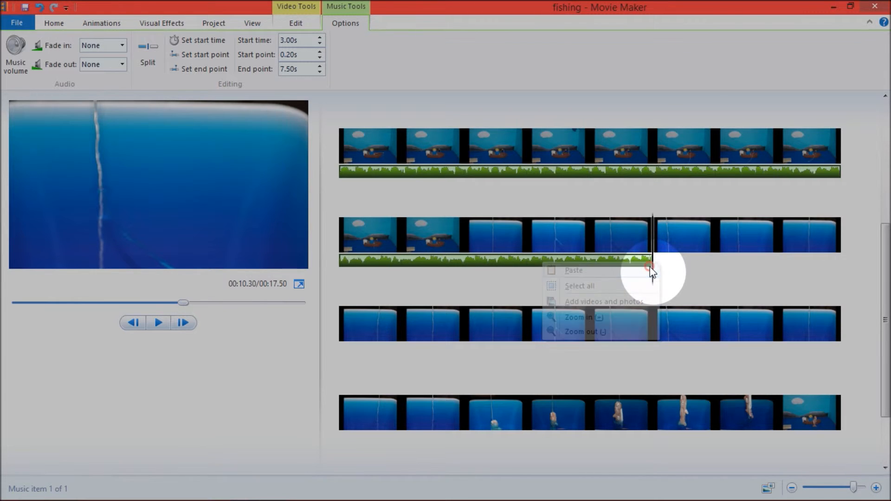
drag(885, 279, 884, 382)
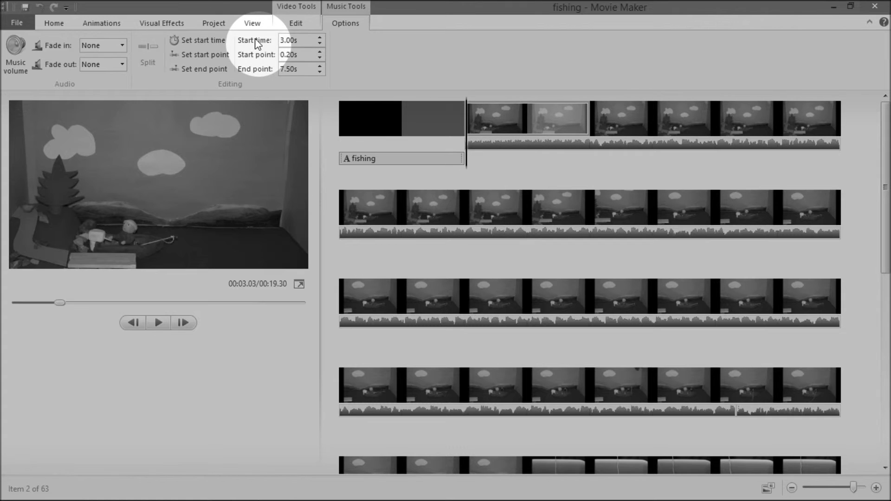
Apply the "Fade in from black" visual effect to the first photo after the title
click(167, 27)
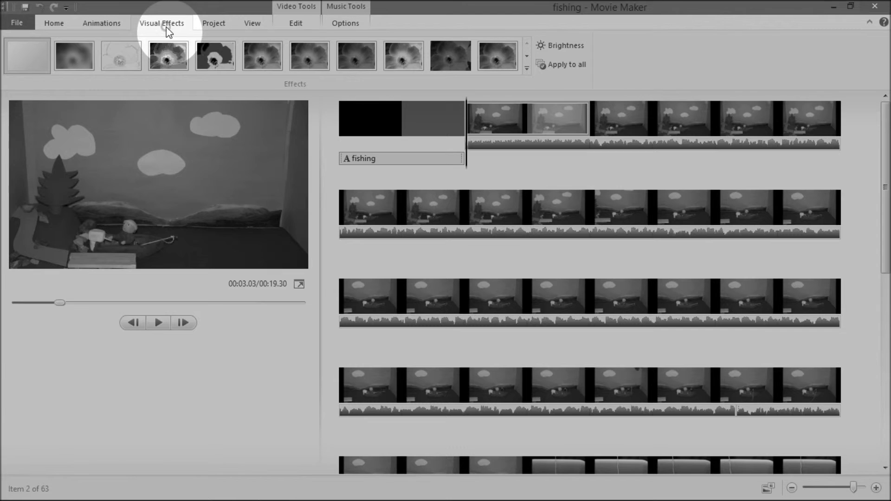
click(527, 70)
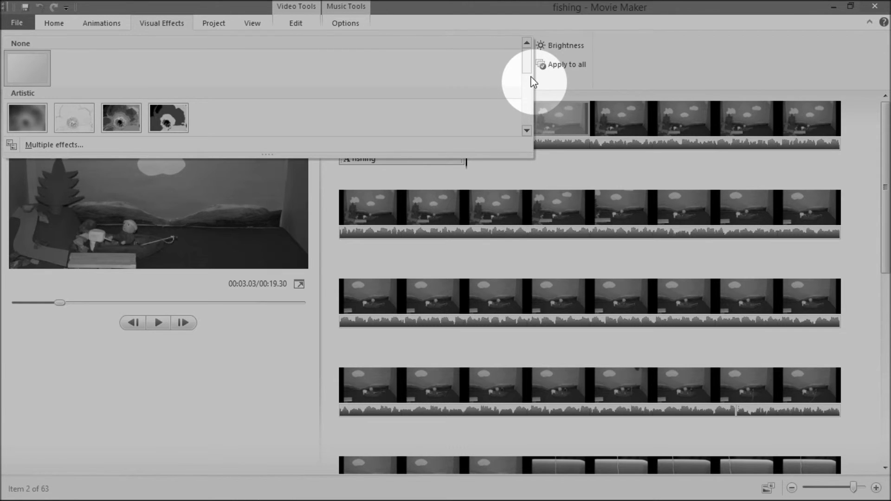
click(89, 144)
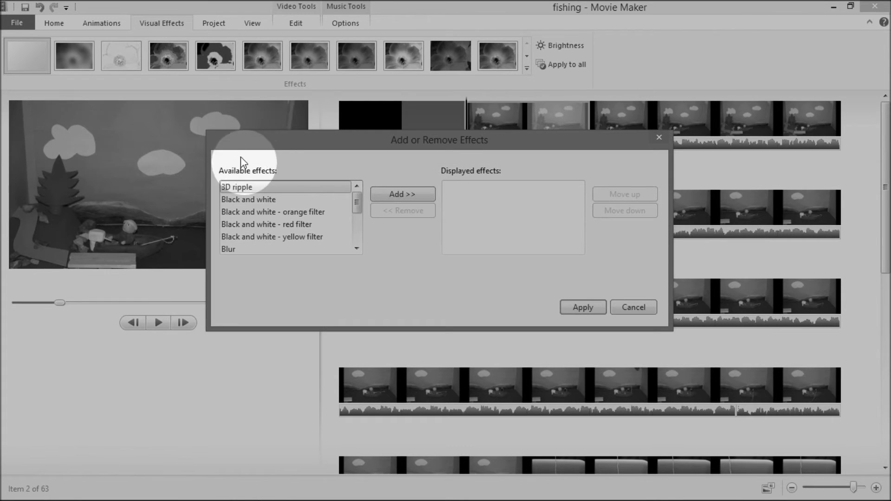
drag(357, 206, 359, 228)
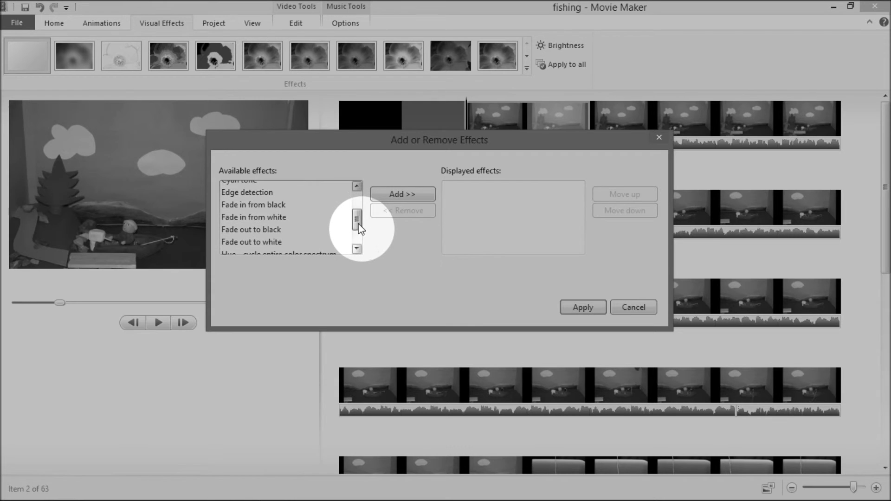
click(306, 207)
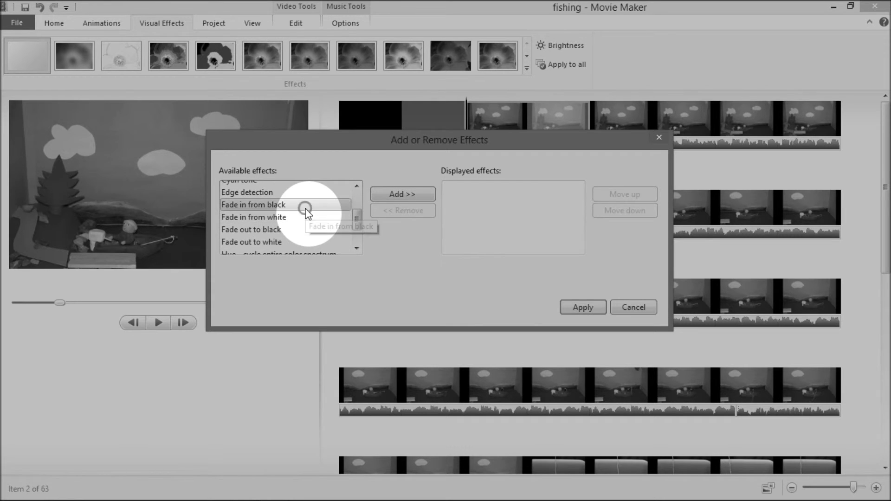
click(390, 199)
click(578, 306)
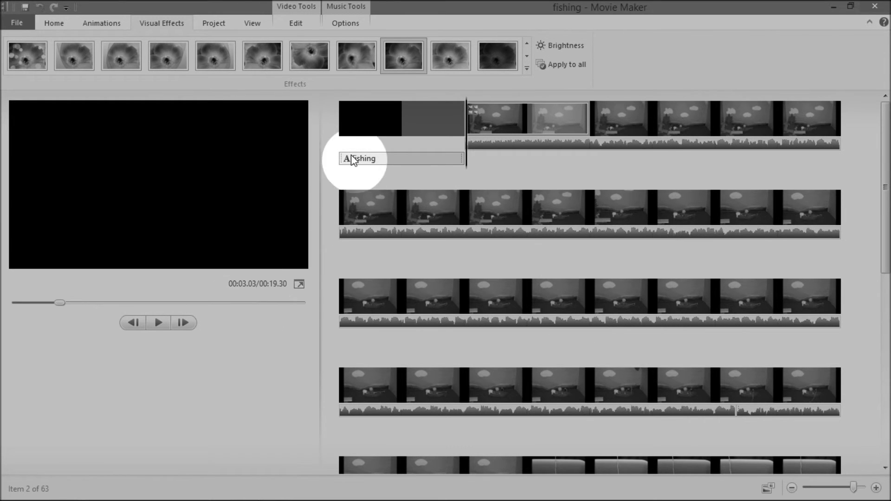
Play the animation from the title to check the first photo's fade-in
click(355, 126)
click(158, 323)
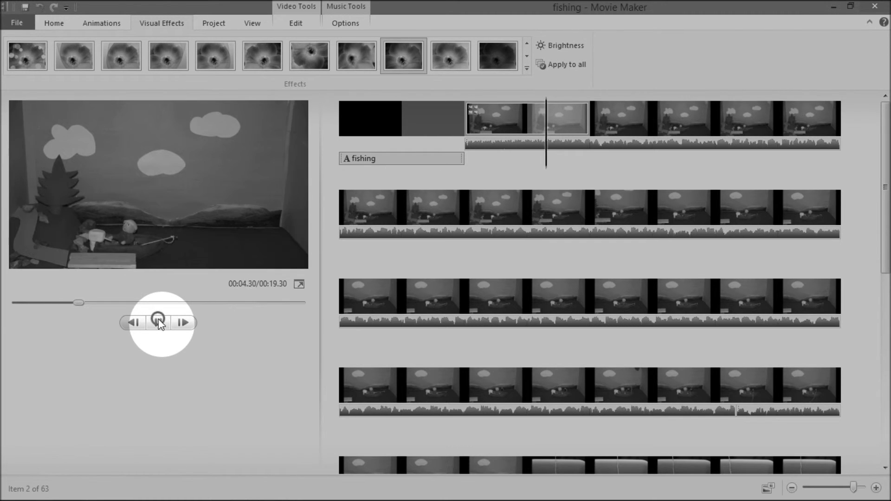
click(158, 323)
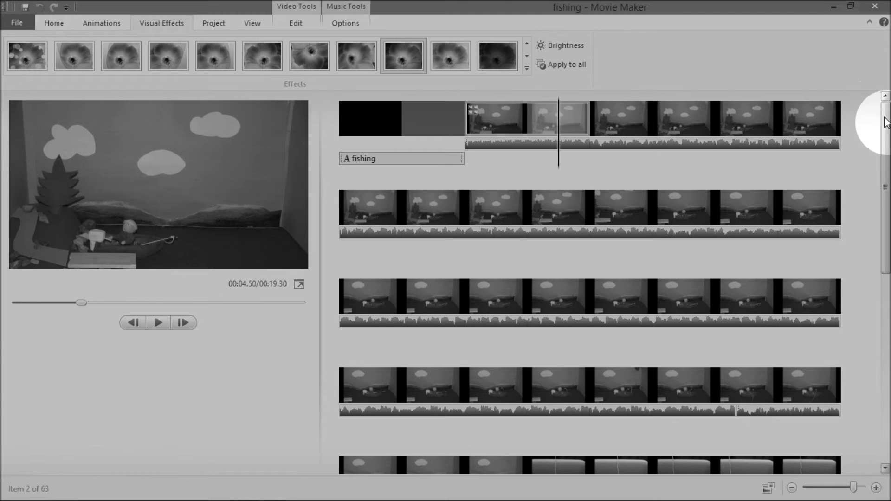
Apply the "Fade out to black" visual effect to the last photo of the animation
drag(886, 123, 885, 319)
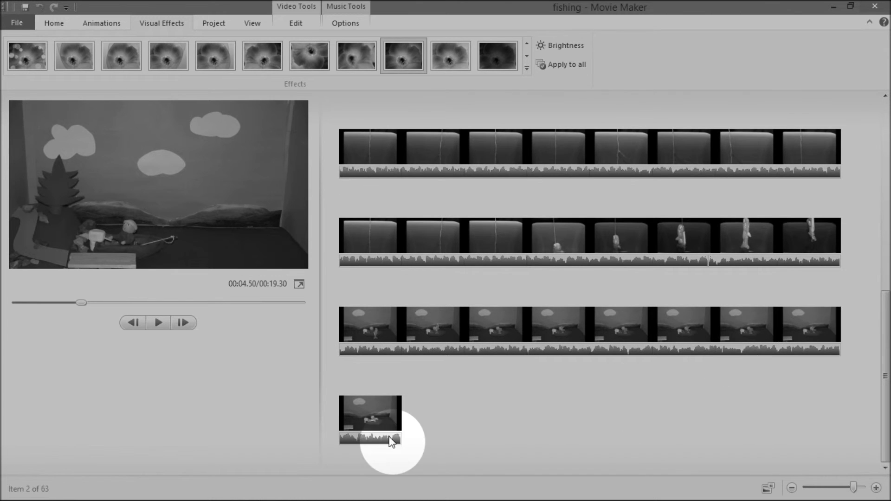
click(378, 428)
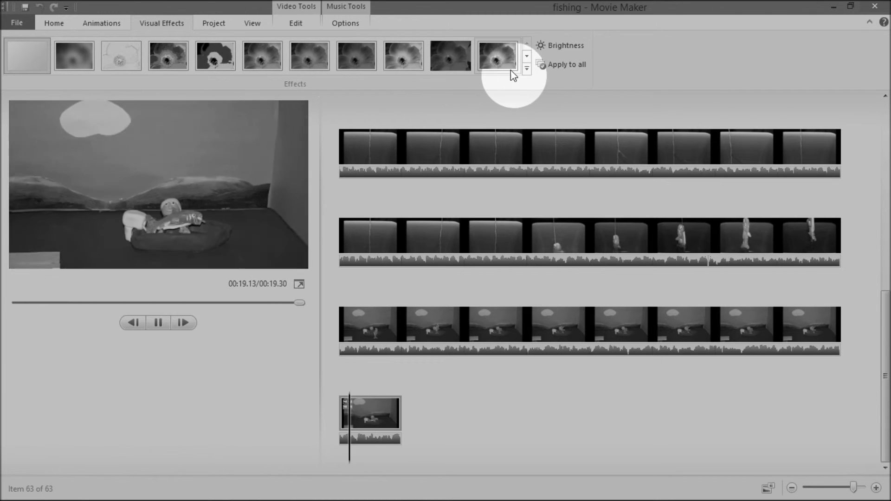
click(528, 69)
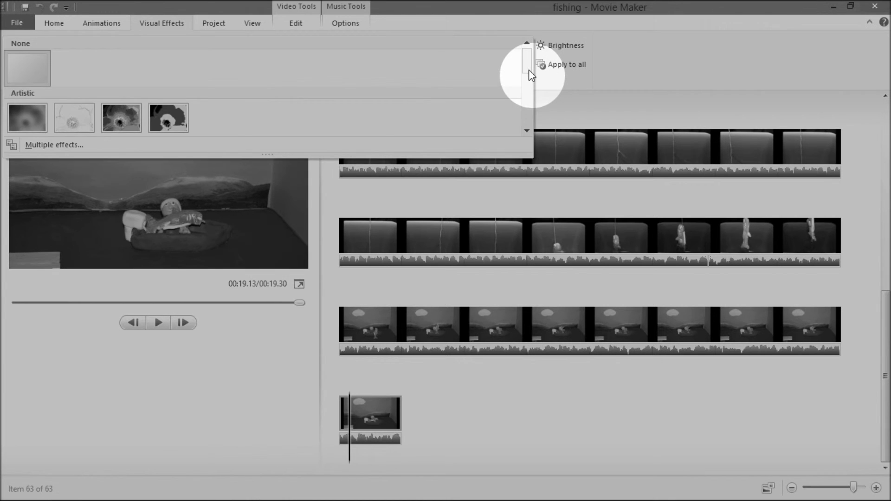
click(190, 147)
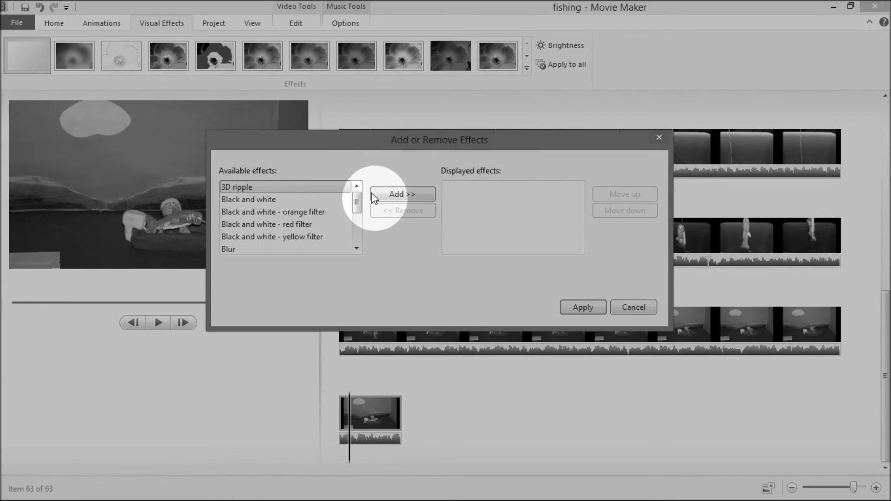
mouse_move(360, 204)
mouse_down()
mouse_move(360, 235)
mouse_move(357, 221)
mouse_up()
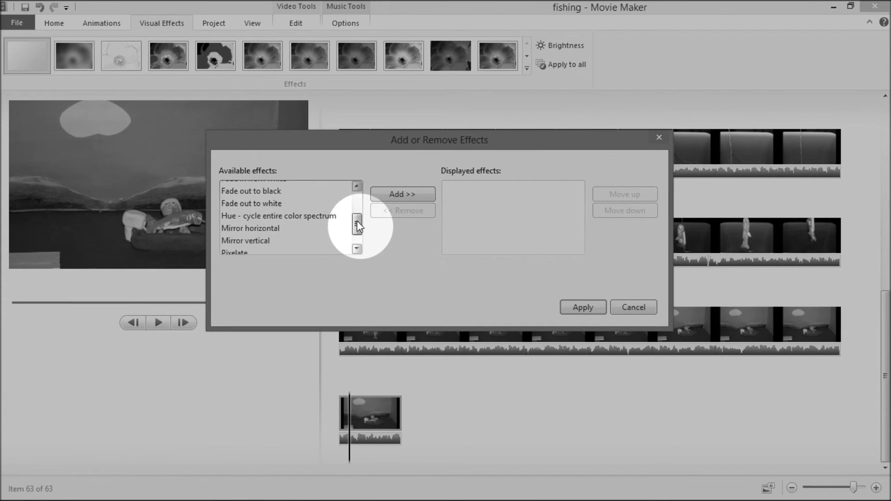
click(306, 194)
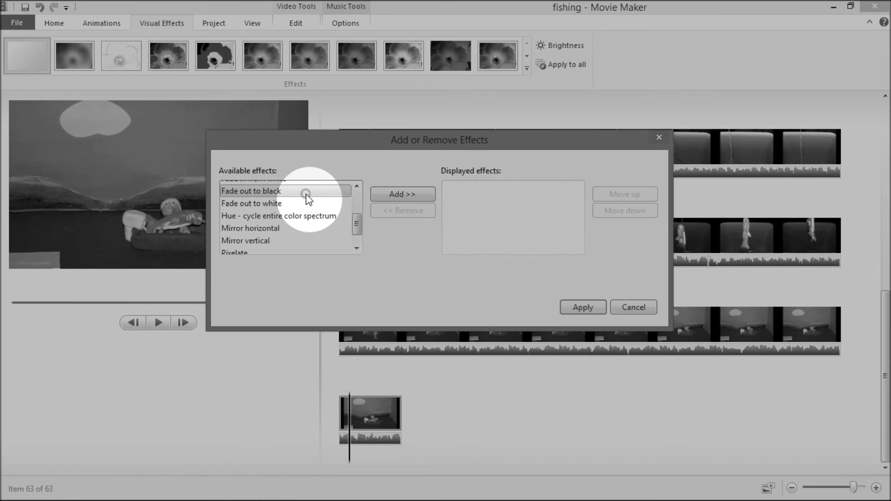
click(386, 196)
click(584, 307)
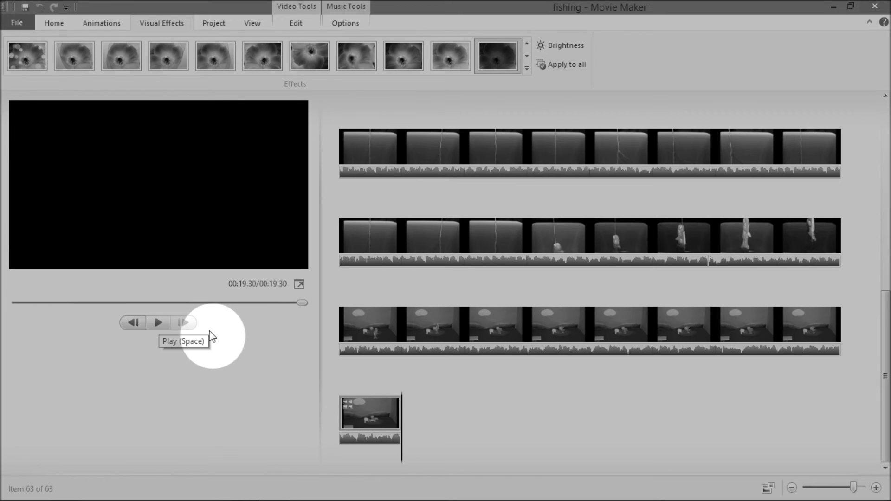
Set the last photo's duration to 2 seconds and play the ending
double_click(350, 409)
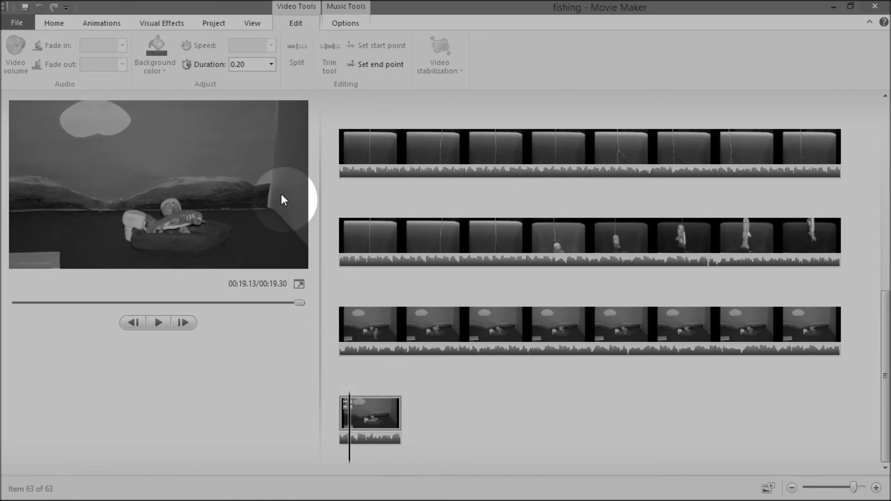
click(249, 64)
text(2.)
key(Return)
click(156, 323)
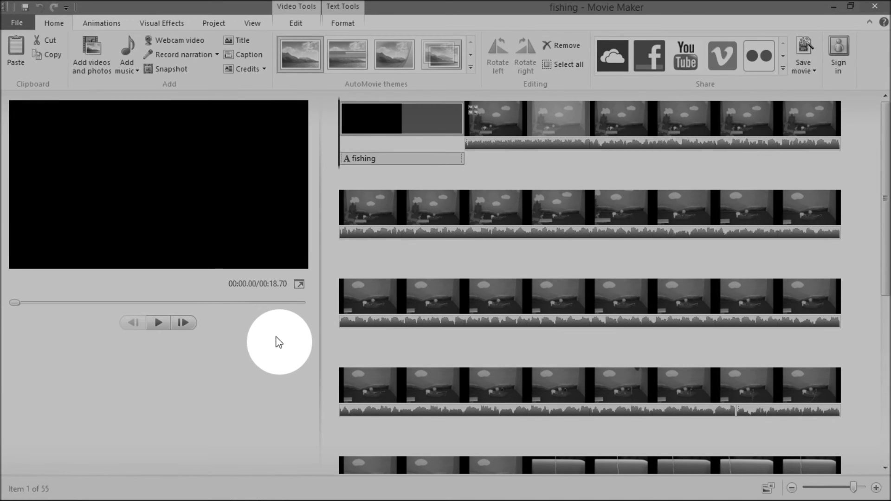
Preview the whole animation in full screen from the title
click(302, 284)
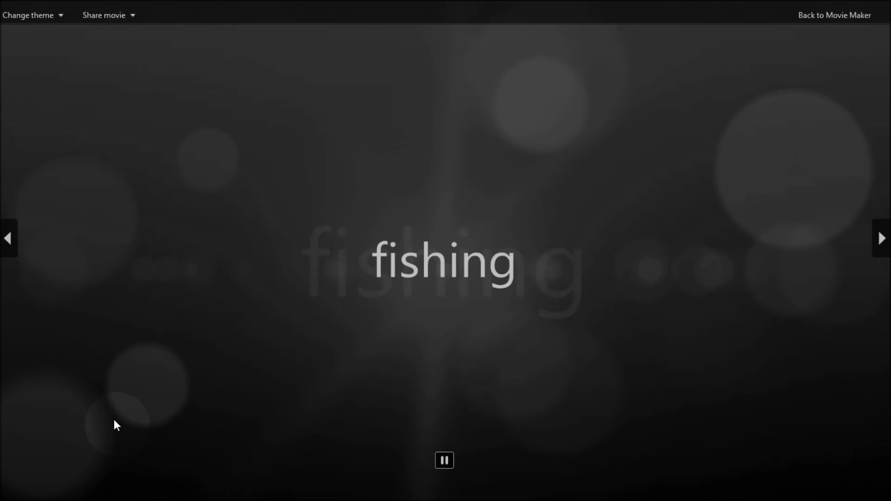